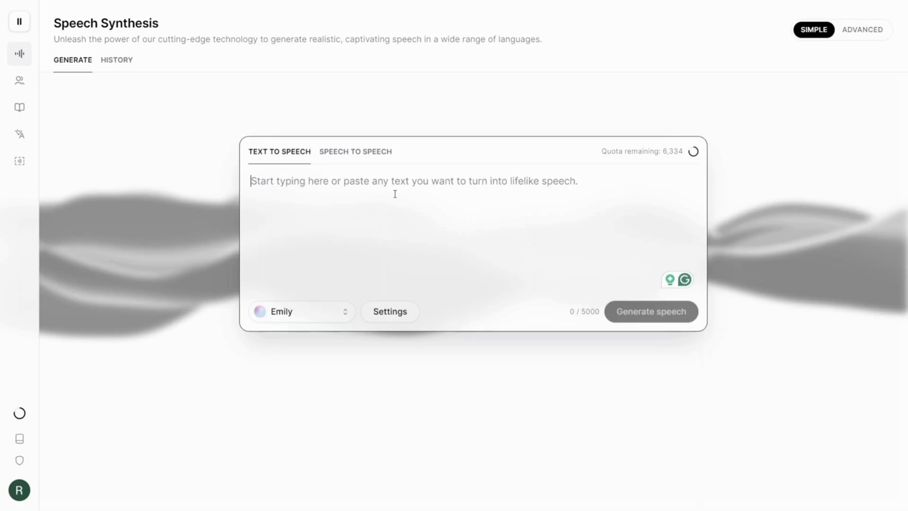
Paste the bakery story into ElevenLabs with paragraph breaks before 'Next' and 'Emma', then start a Canva Mobile Video
{"action": "type", "text": "Once upon a time, in a cozy town, there was a small bakery called Sweet Success Bakery. It was run by Emma. Emma wanted to grow her business, so she hosted a grand opening event and used social media to attract more customers.Next, she introduced gluten-free and vegan options, which boosted her popularity. To handle the increased demand, she invested in new equipment and hired more staff.Emma then launched an online store and partnered with a delivery service, doubling her sales. With her business thriving, she opened a second location in a busy part of town.Now, Sweet Success Bakery is well-known and successful, thanks to Emma's hard work and smart decisions."}
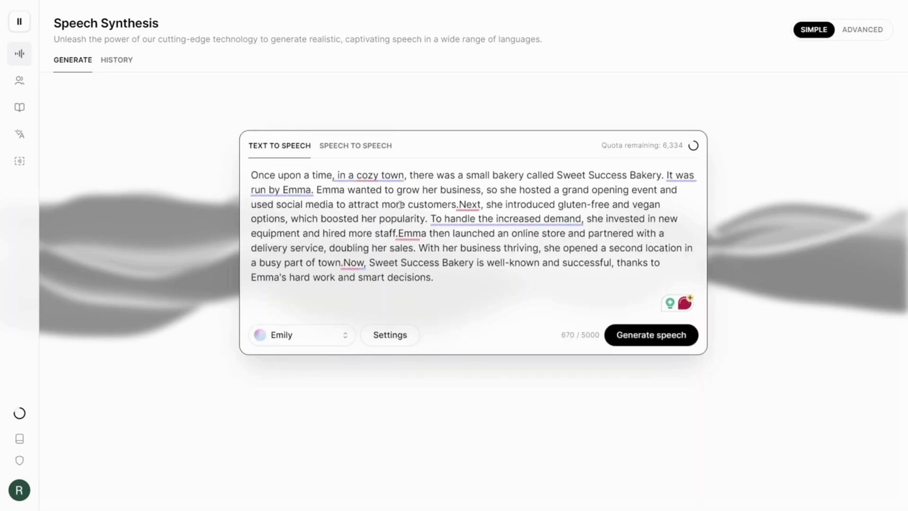
{"action": "left_click", "coordinate": [460, 204]}
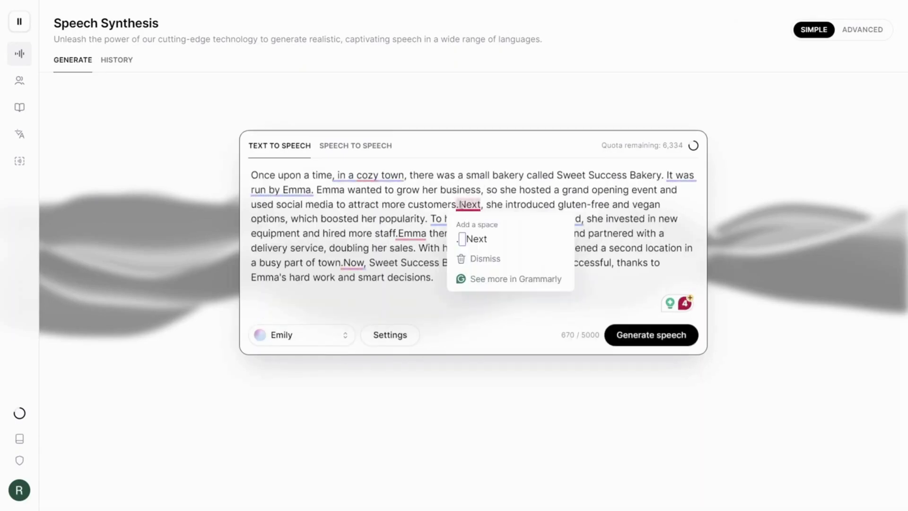
{"action": "key", "text": "Return"}
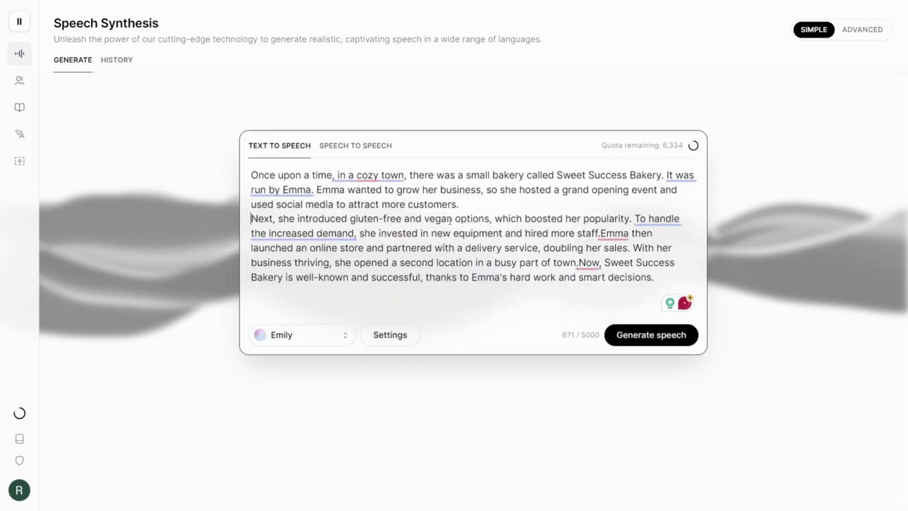
{"action": "left_click", "coordinate": [602, 233]}
{"action": "key", "text": "Return"}
{"action": "key", "text": "Return"}
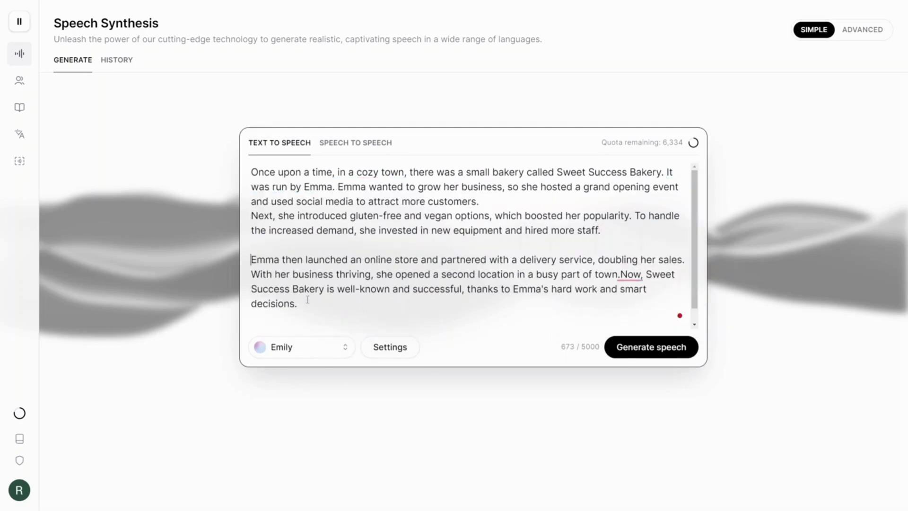
{"action": "left_click", "coordinate": [783, 196]}
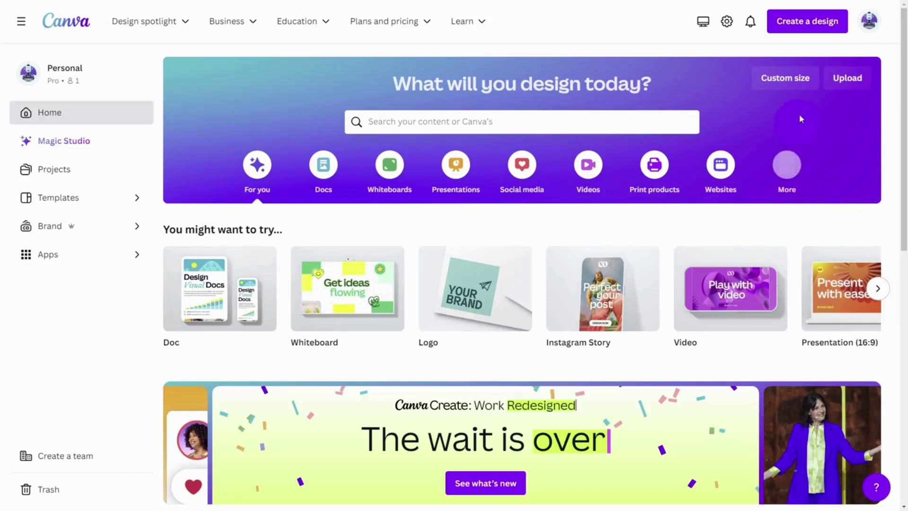
{"action": "left_click", "coordinate": [796, 21]}
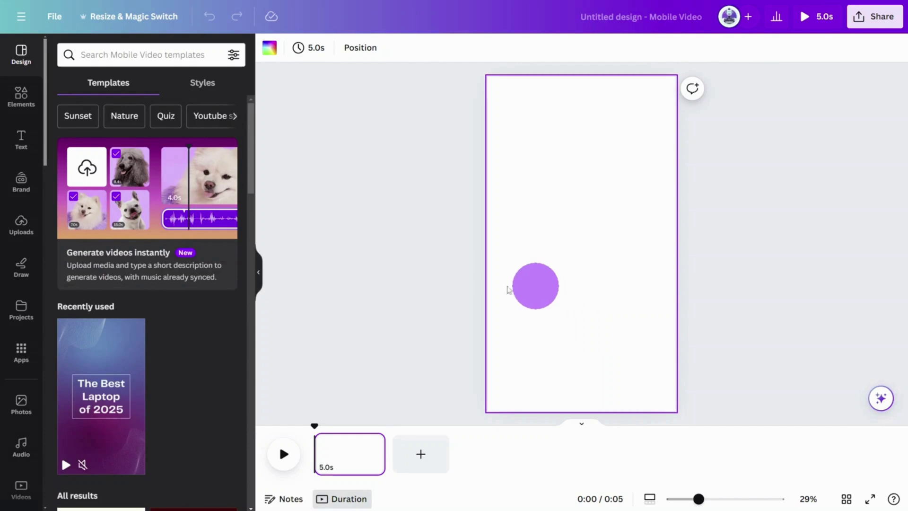
Search the Apps panel for 'Magic Media' and open it
{"action": "left_click", "coordinate": [402, 296]}
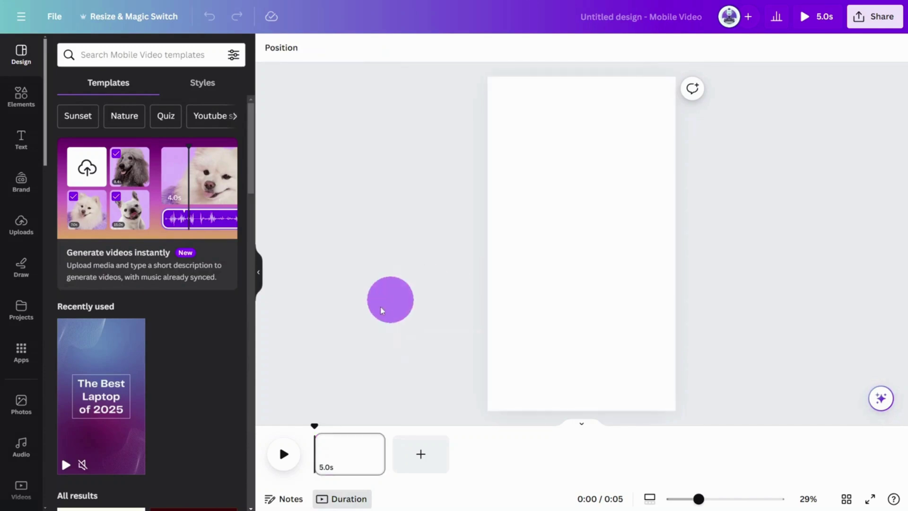
{"action": "left_click", "coordinate": [14, 358]}
{"action": "left_click", "coordinate": [142, 55]}
{"action": "type", "text": "MAGIC MEDIA"}
{"action": "key", "text": "Return"}
{"action": "left_click", "coordinate": [87, 93]}
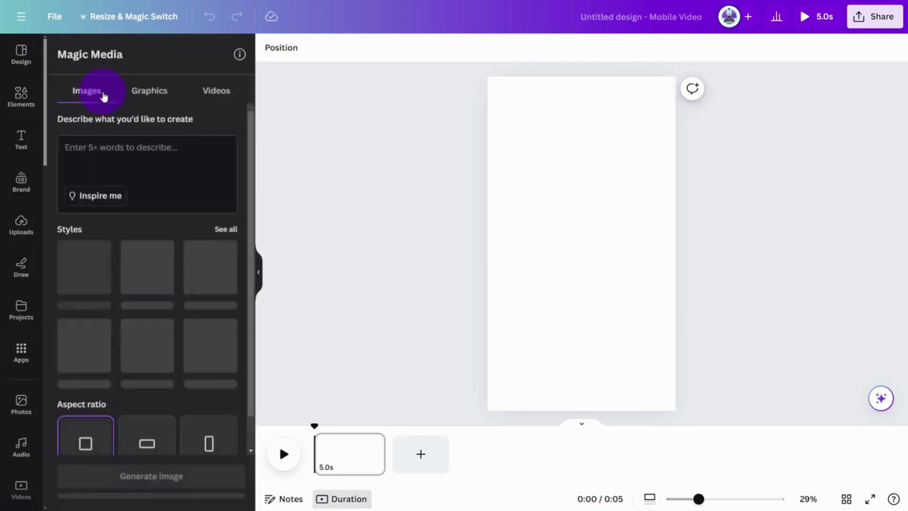
Switch Magic Media to Graphics and choose the Hand drawn style
{"action": "left_click", "coordinate": [142, 96]}
{"action": "left_click", "coordinate": [303, 164]}
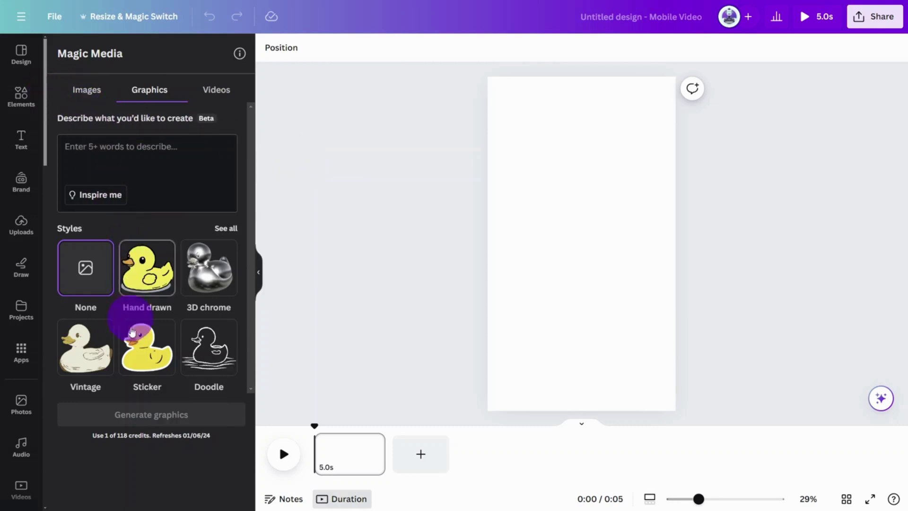
{"action": "left_click", "coordinate": [227, 229]}
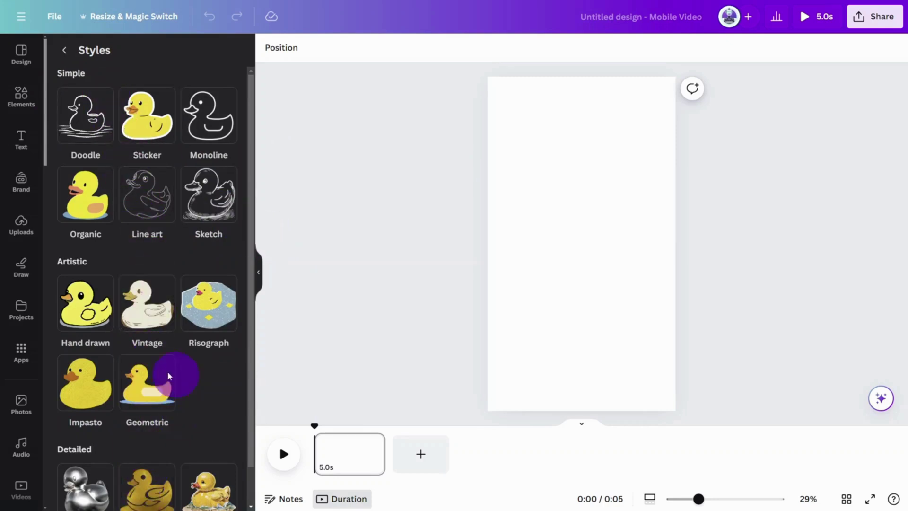
{"action": "left_click", "coordinate": [77, 311]}
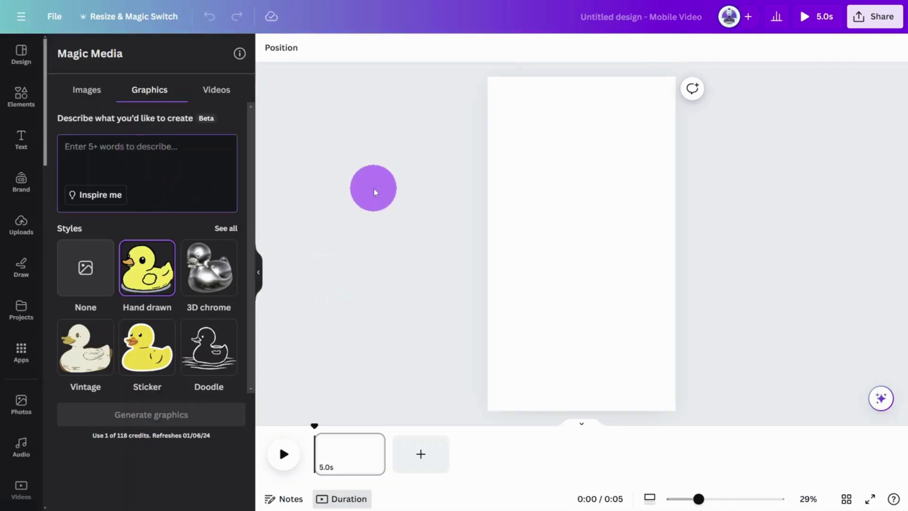
Generate 'A Small Bakery' graphics and add the fourth one, enlarged on the page
{"action": "type", "text": "A Small Bakery"}
{"action": "key", "text": "Return"}
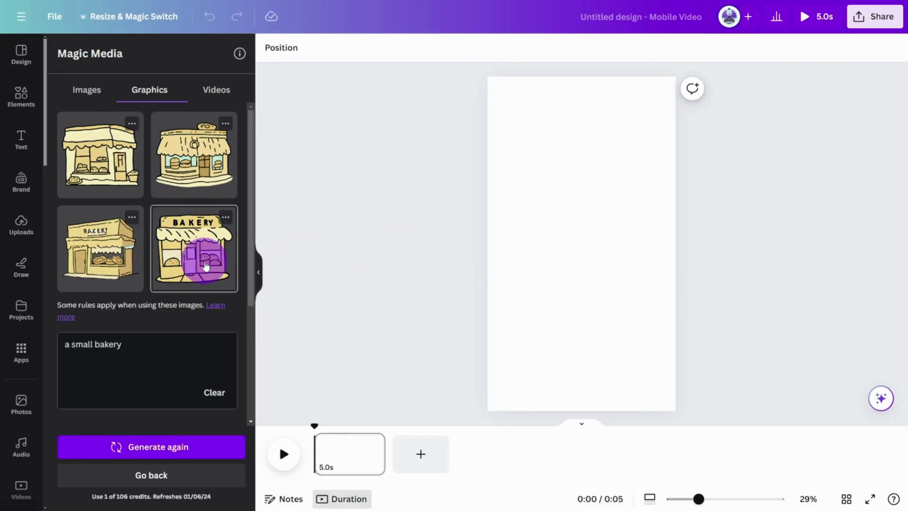
{"action": "left_click", "coordinate": [205, 266]}
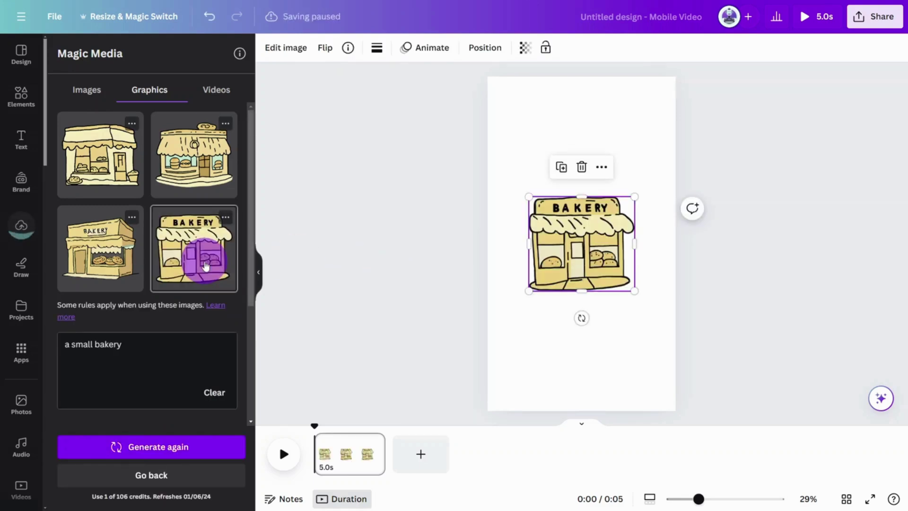
{"action": "left_click_drag", "start_coordinate": [634, 196], "coordinate": [512, 341]}
{"action": "left_click", "coordinate": [744, 248]}
{"action": "left_click", "coordinate": [564, 229]}
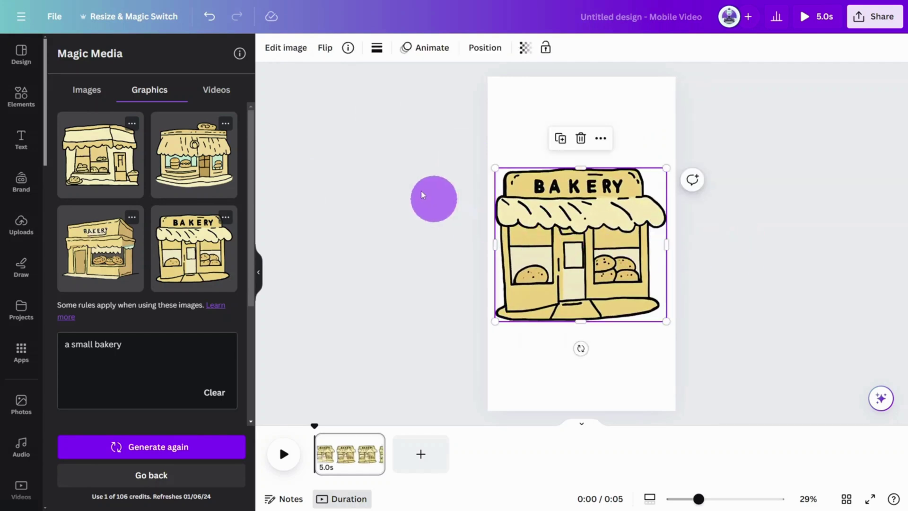
Use Grab Text to make the BAKERY sign editable and change it to SWEET SUCCESS
{"action": "left_click", "coordinate": [290, 48]}
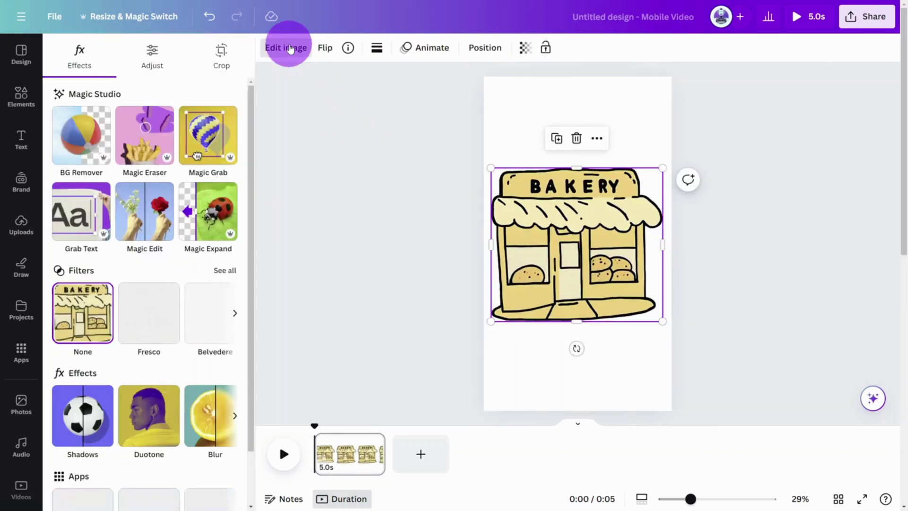
{"action": "left_click", "coordinate": [70, 219]}
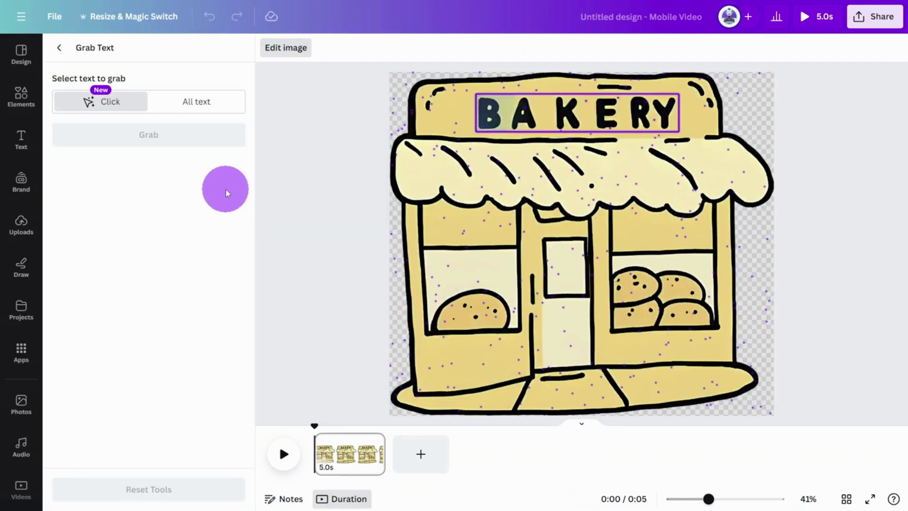
{"action": "left_click", "coordinate": [151, 140]}
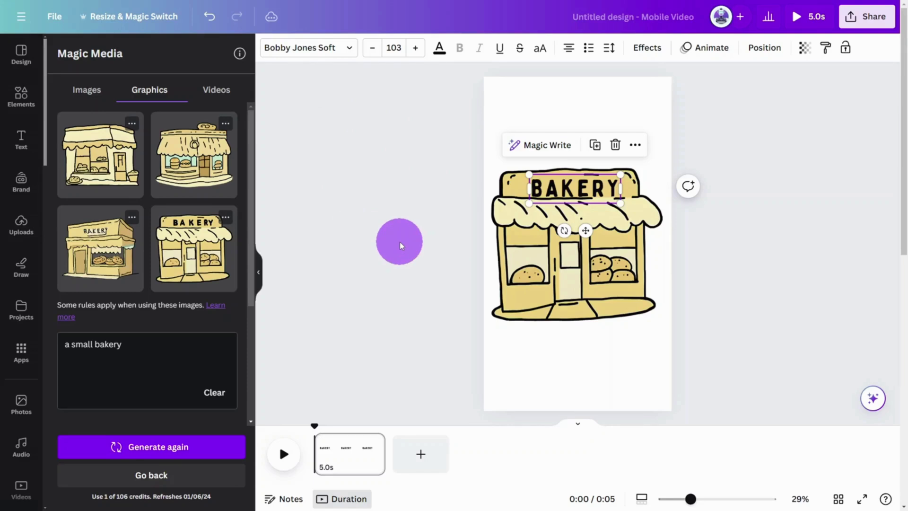
{"action": "double_click", "coordinate": [571, 187]}
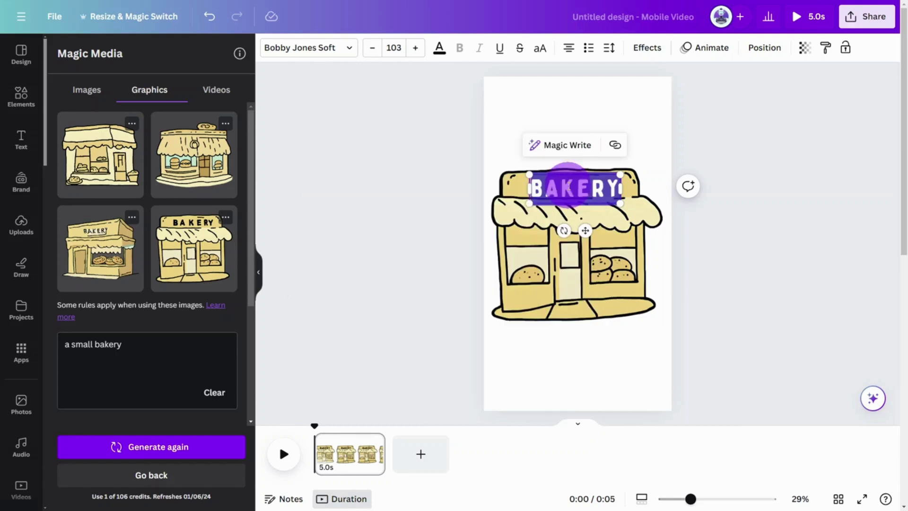
{"action": "type", "text": "SWEET SUCCESS"}
{"action": "left_click_drag", "start_coordinate": [689, 213], "coordinate": [591, 195]}
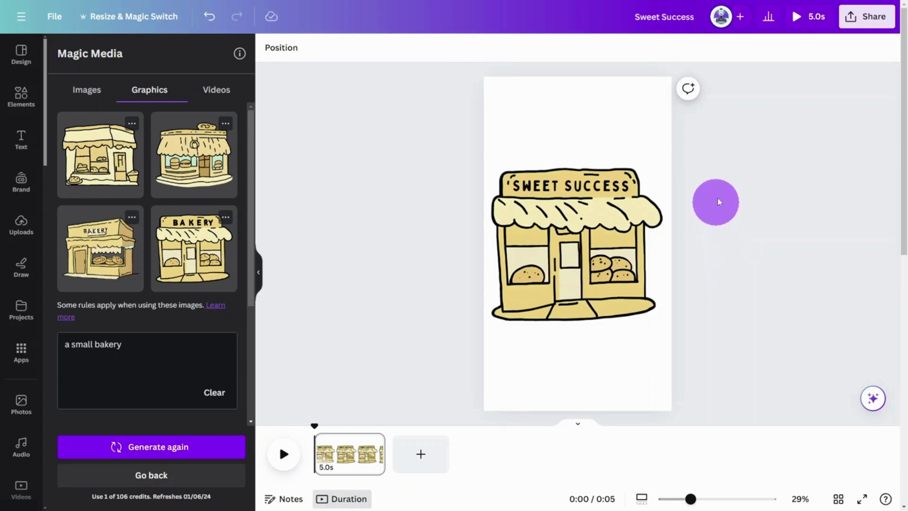
Generate female baker graphics, and place a shrunken baker at the bottom of the page
{"action": "left_click", "coordinate": [193, 168]}
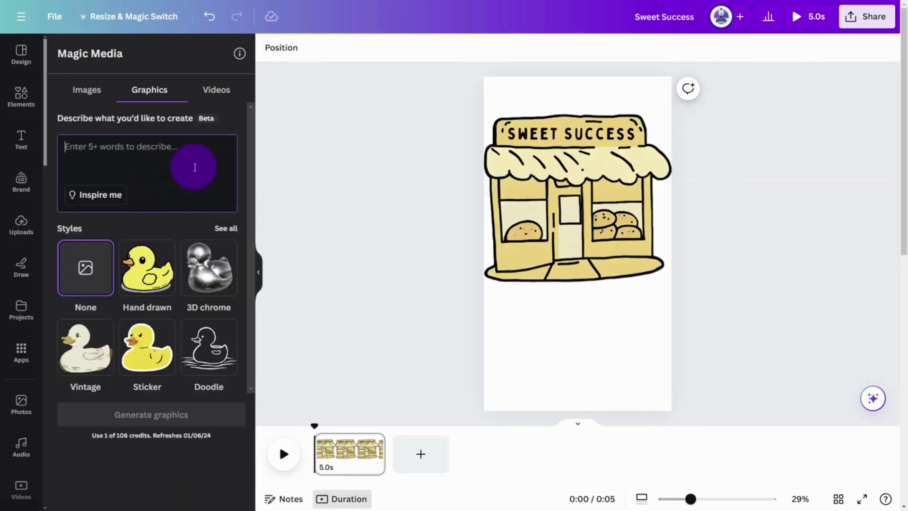
{"action": "type", "text": "a"}
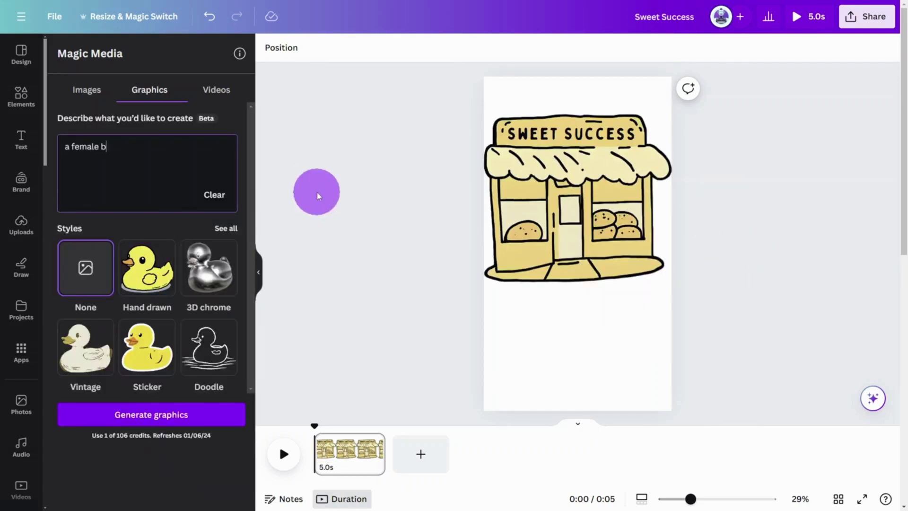
{"action": "key", "text": "Return"}
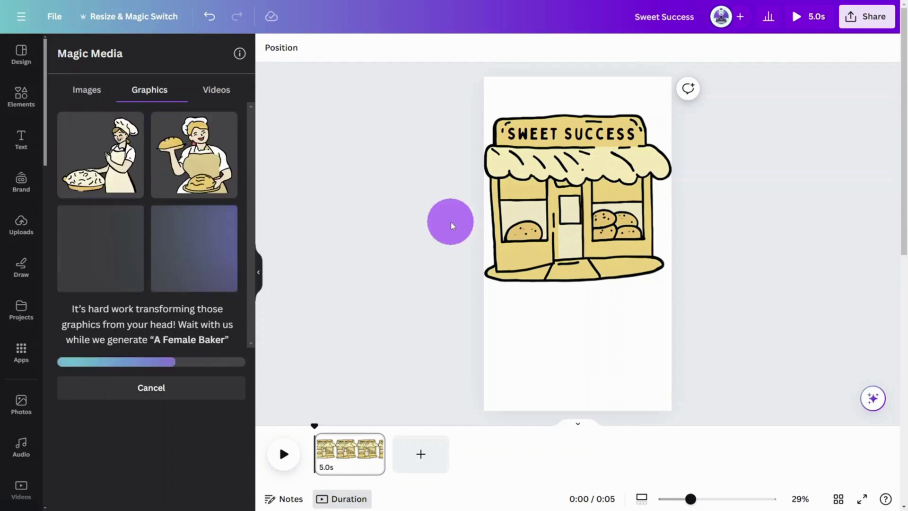
{"action": "left_click", "coordinate": [226, 218]}
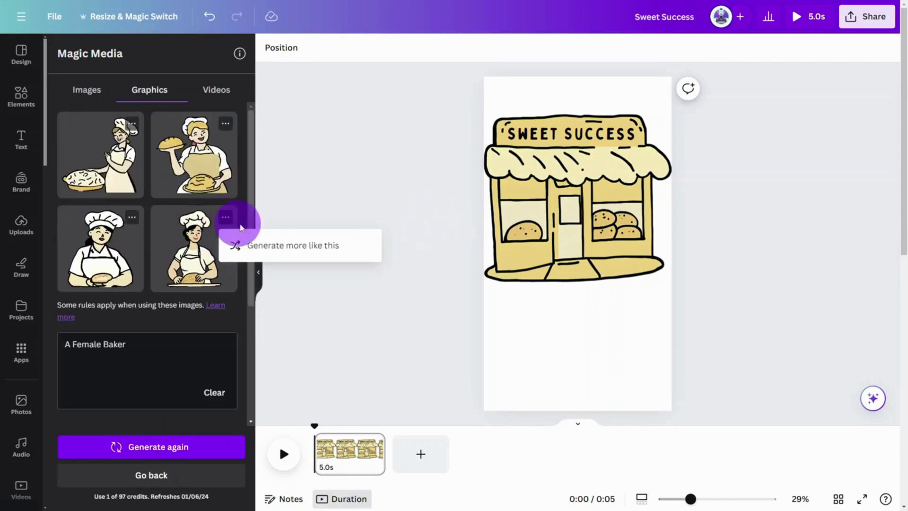
{"action": "left_click", "coordinate": [273, 246]}
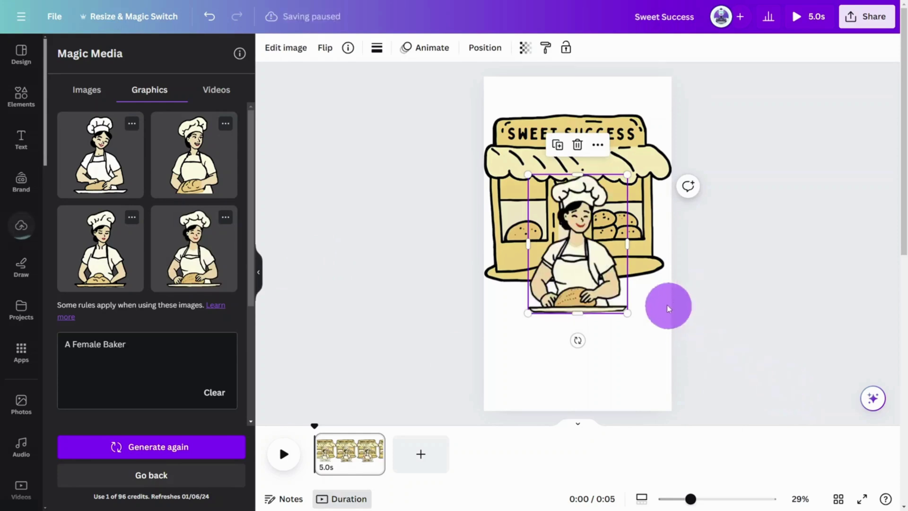
{"action": "left_click_drag", "start_coordinate": [616, 316], "coordinate": [638, 375]}
{"action": "left_click_drag", "start_coordinate": [672, 249], "coordinate": [660, 284]}
Duplicate the sign text, change it to EMMA, and fit it onto the baker's apron
{"action": "left_click", "coordinate": [588, 208]}
{"action": "left_click_drag", "start_coordinate": [555, 141], "coordinate": [548, 358]}
{"action": "type", "text": "EMMA"}
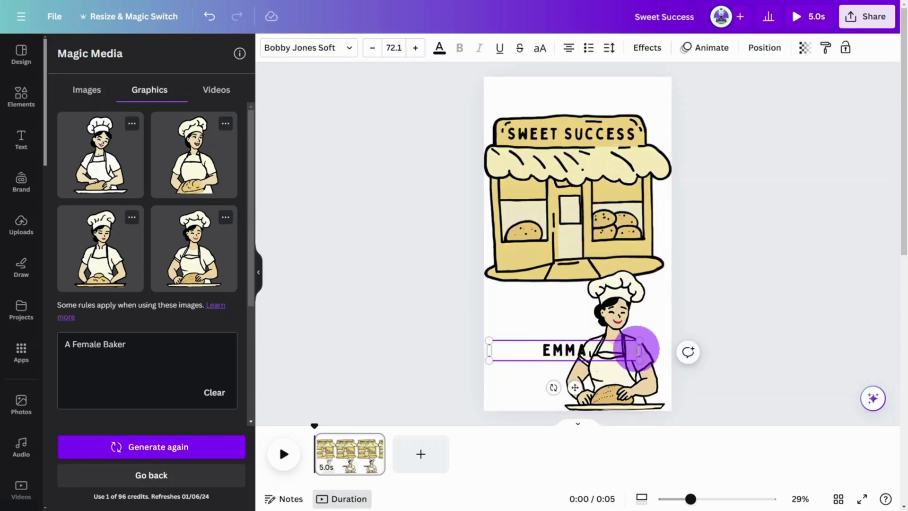
{"action": "left_click_drag", "start_coordinate": [639, 360], "coordinate": [615, 352]}
{"action": "scroll", "coordinate": [486, 252], "scroll_direction": "up", "scroll_amount": 5}
{"action": "left_click_drag", "start_coordinate": [486, 252], "coordinate": [653, 340]}
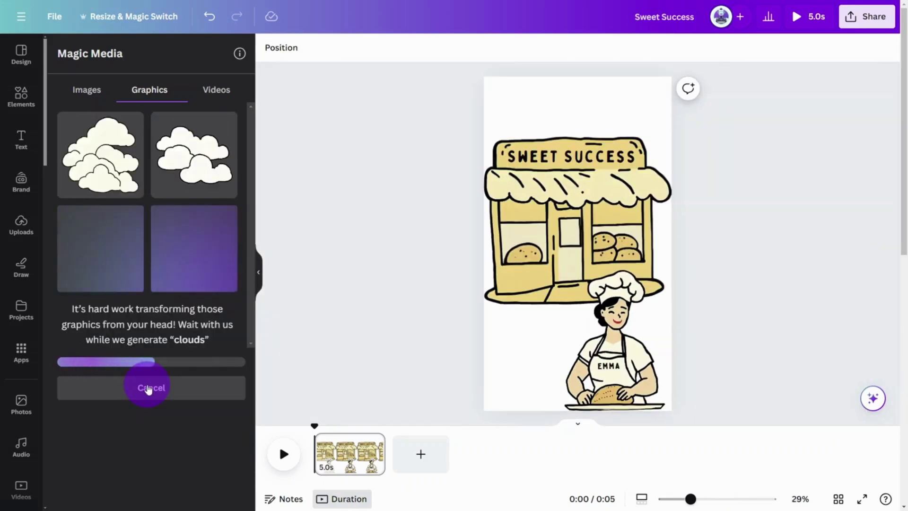
Add two small cloud graphics in the page's top-left and top-right corners
{"action": "left_click", "coordinate": [75, 154]}
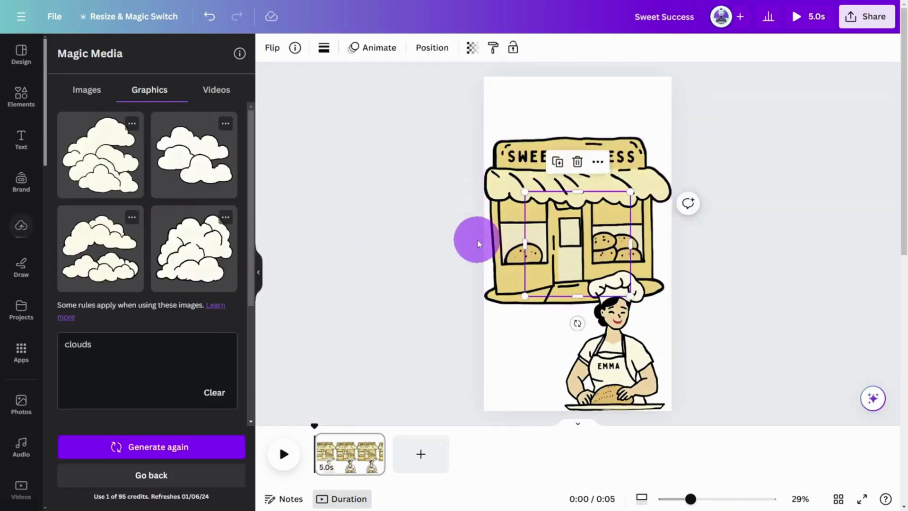
{"action": "left_click_drag", "start_coordinate": [507, 227], "coordinate": [507, 98]}
{"action": "left_click", "coordinate": [194, 155]}
{"action": "left_click_drag", "start_coordinate": [563, 233], "coordinate": [639, 111]}
{"action": "left_click", "coordinate": [390, 341]}
{"action": "scroll", "coordinate": [390, 341], "scroll_direction": "down", "scroll_amount": 1}
Set the page background colour to cream
{"action": "left_click", "coordinate": [356, 453]}
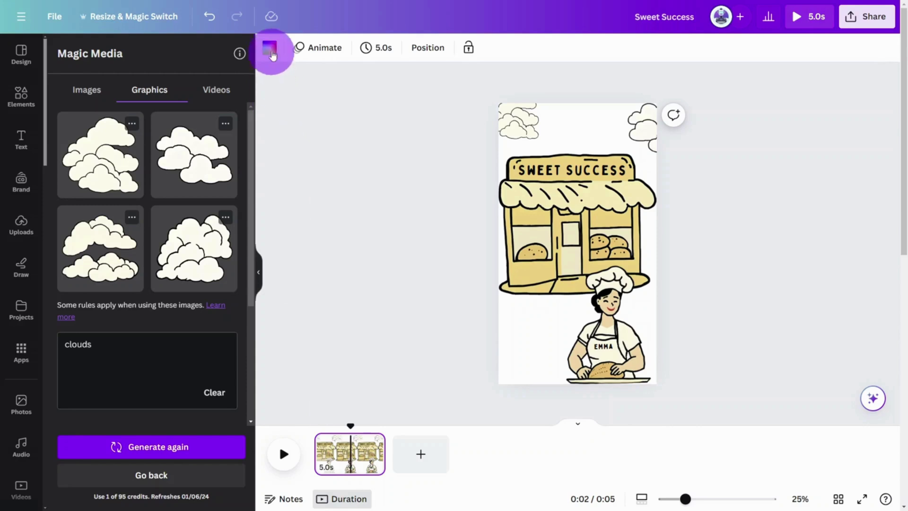
{"action": "left_click", "coordinate": [270, 48]}
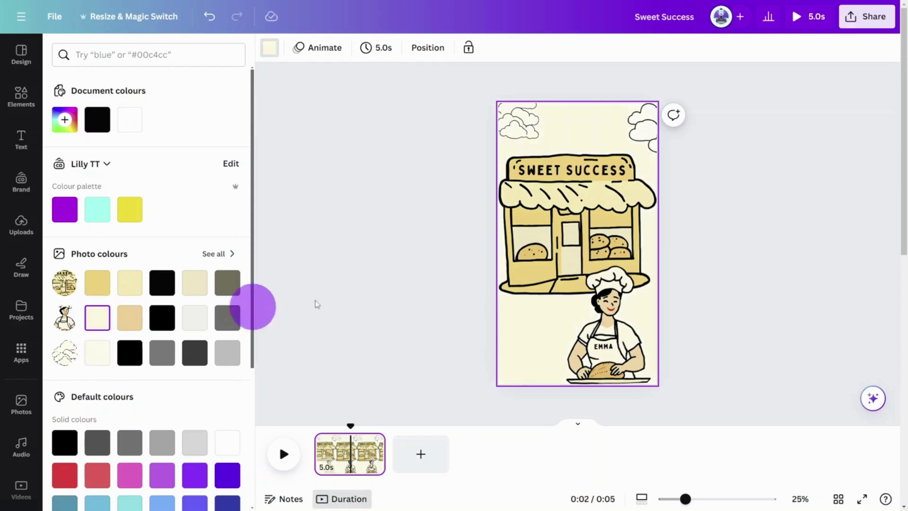
{"action": "left_click", "coordinate": [433, 272]}
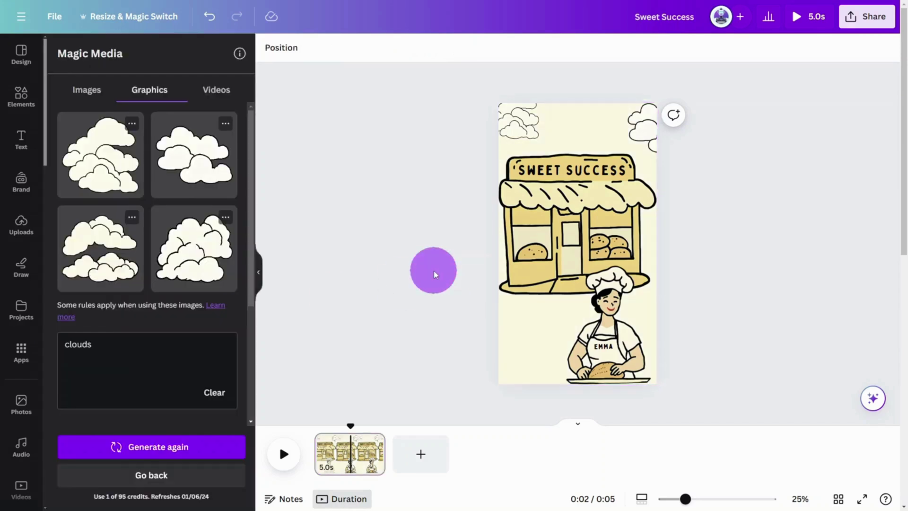
Add a second page and paste a copy of the shop illustration onto it, lowered
{"action": "left_click", "coordinate": [420, 453]}
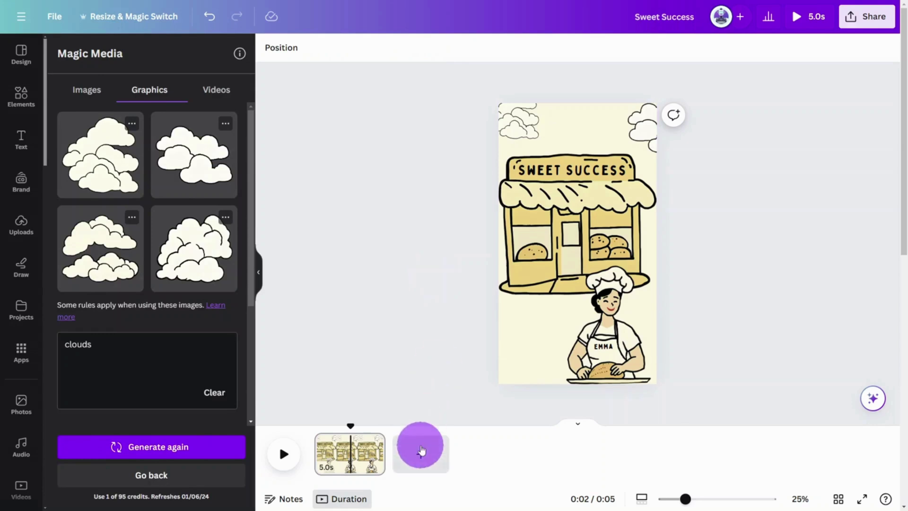
{"action": "left_click", "coordinate": [350, 454]}
{"action": "left_click", "coordinate": [507, 187]}
{"action": "key", "text": "ctrl+c"}
{"action": "left_click", "coordinate": [441, 450]}
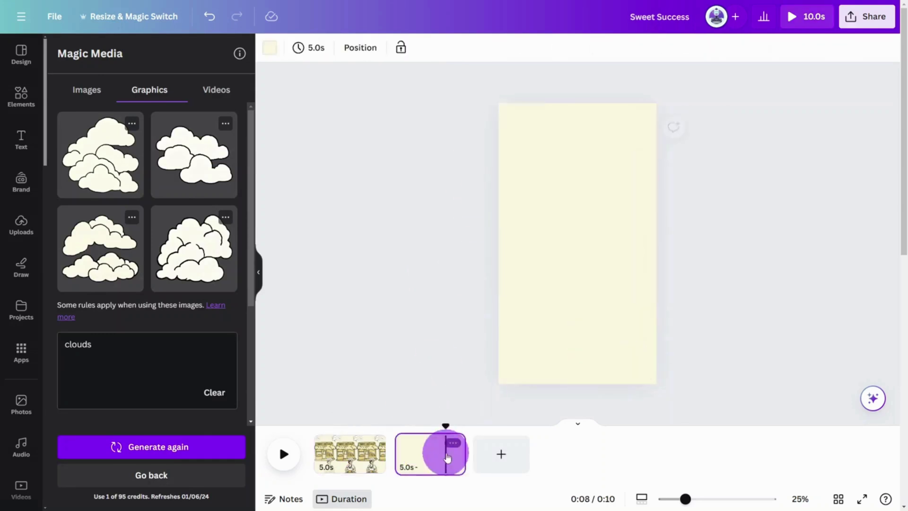
{"action": "key", "text": "ctrl+v"}
{"action": "left_click_drag", "start_coordinate": [618, 239], "coordinate": [560, 296]}
{"action": "left_click", "coordinate": [737, 300]}
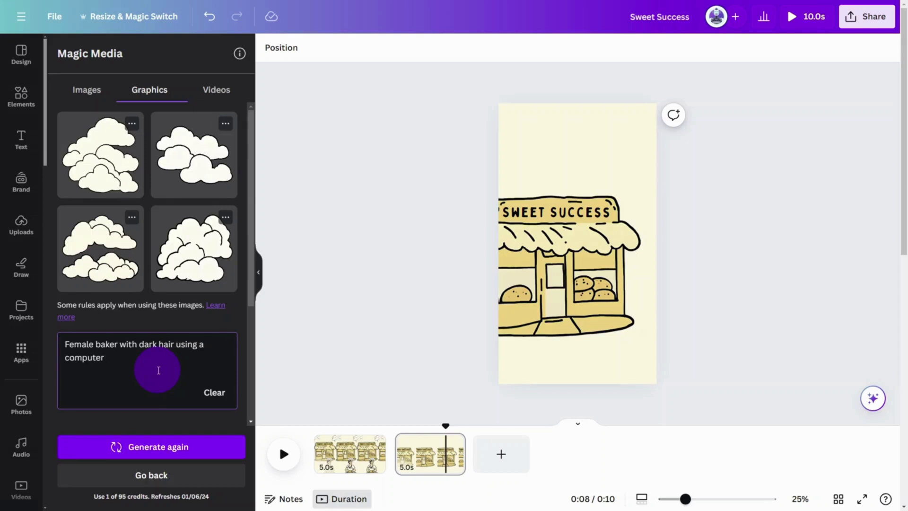
Generate baker-at-computer graphics, shrink the shop, and place the third baker in the top-right corner
{"action": "left_click", "coordinate": [151, 447]}
{"action": "left_click", "coordinate": [602, 266]}
{"action": "left_click_drag", "start_coordinate": [642, 338], "coordinate": [598, 334]}
{"action": "left_click", "coordinate": [818, 345]}
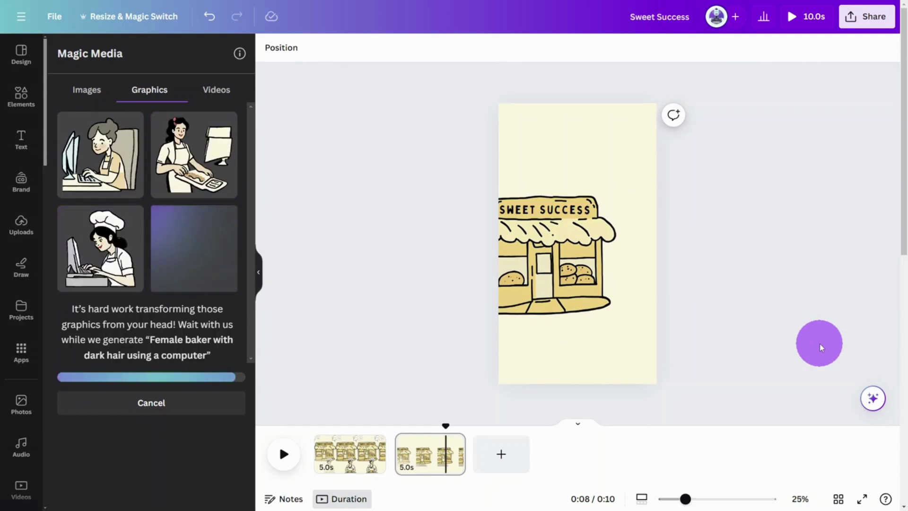
{"action": "left_click", "coordinate": [96, 240]}
{"action": "left_click_drag", "start_coordinate": [577, 251], "coordinate": [604, 162]}
{"action": "left_click_drag", "start_coordinate": [561, 202], "coordinate": [583, 188]}
{"action": "left_click_drag", "start_coordinate": [604, 158], "coordinate": [618, 175]}
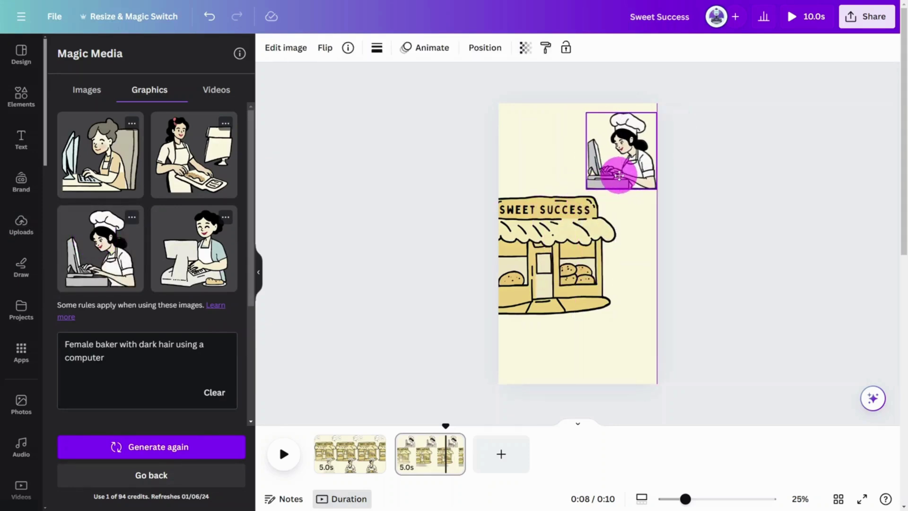
Generate people-eating-cake graphics and place the crowds along the bottom of the page
{"action": "left_click", "coordinate": [158, 356]}
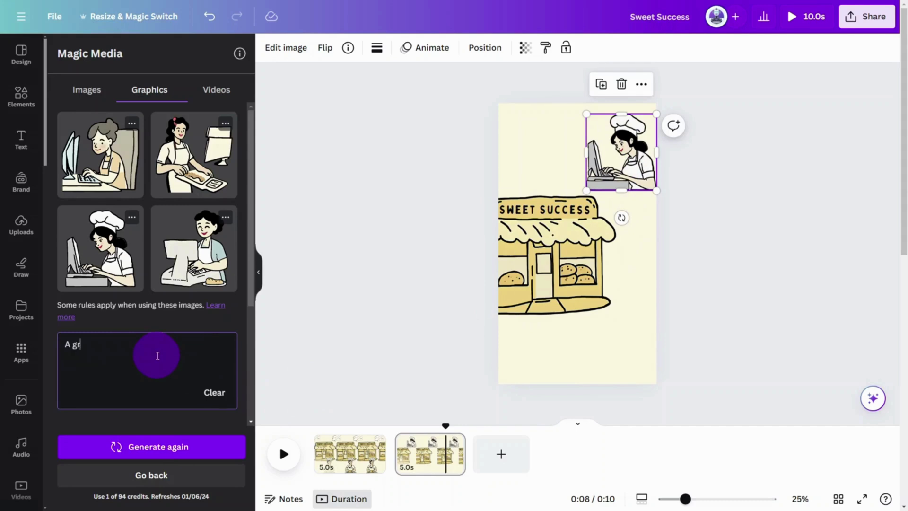
{"action": "left_click", "coordinate": [383, 218]}
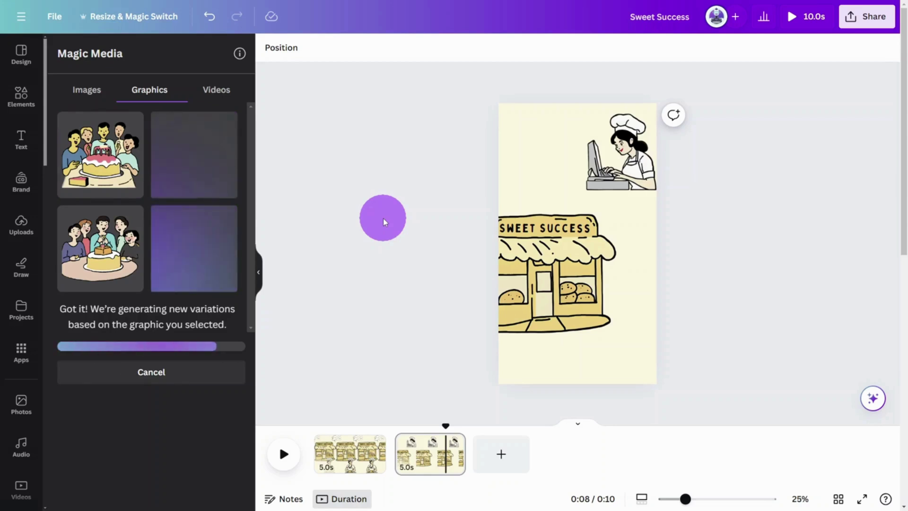
{"action": "left_click", "coordinate": [521, 318]}
{"action": "left_click", "coordinate": [201, 260]}
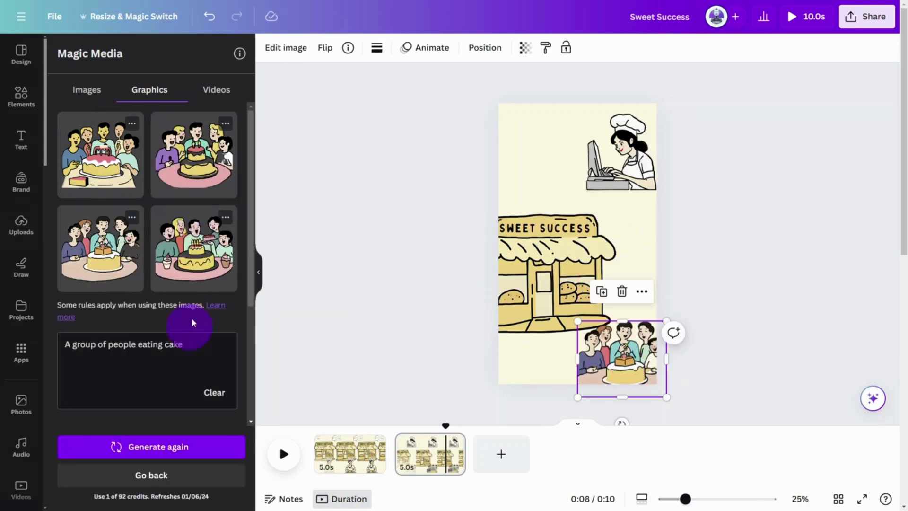
{"action": "left_click_drag", "start_coordinate": [198, 250], "coordinate": [554, 367]}
{"action": "left_click", "coordinate": [99, 167]}
{"action": "left_click_drag", "start_coordinate": [601, 261], "coordinate": [668, 324]}
{"action": "left_click", "coordinate": [485, 48]}
Add a curved arrow from Elements between the baker and the shop, and enlarge the baker
{"action": "left_click", "coordinate": [21, 100]}
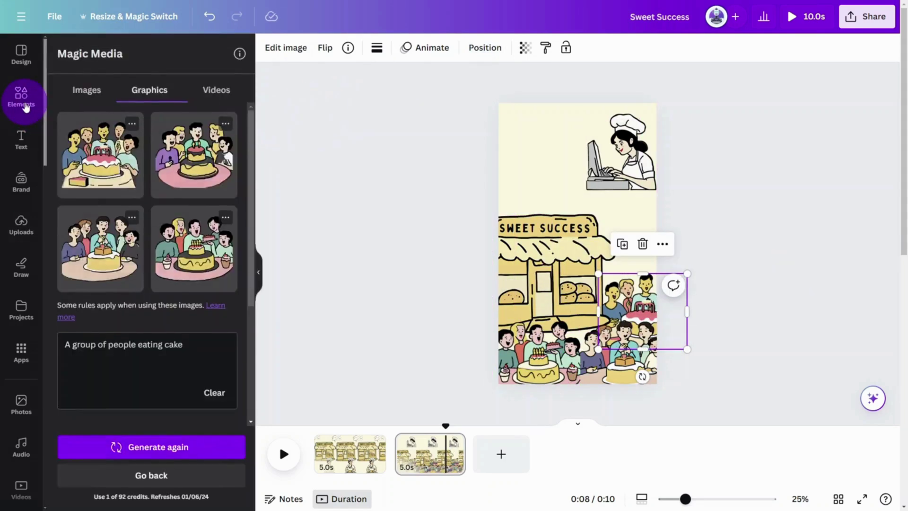
{"action": "left_click", "coordinate": [142, 55]}
{"action": "type", "text": "arrow"}
{"action": "key", "text": "Return"}
{"action": "left_click", "coordinate": [225, 211]}
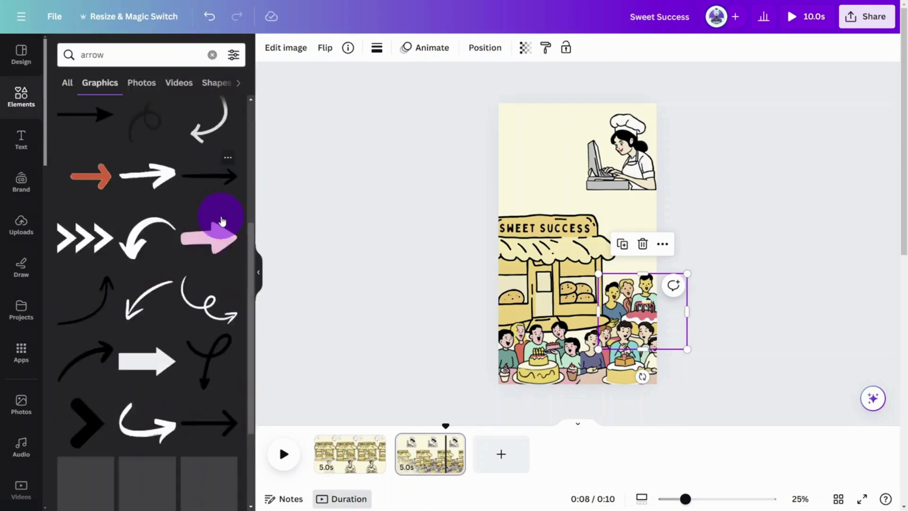
{"action": "scroll", "coordinate": [220, 219], "scroll_direction": "down", "scroll_amount": 3}
{"action": "left_click_drag", "start_coordinate": [220, 219], "coordinate": [638, 254]}
{"action": "left_click", "coordinate": [766, 320]}
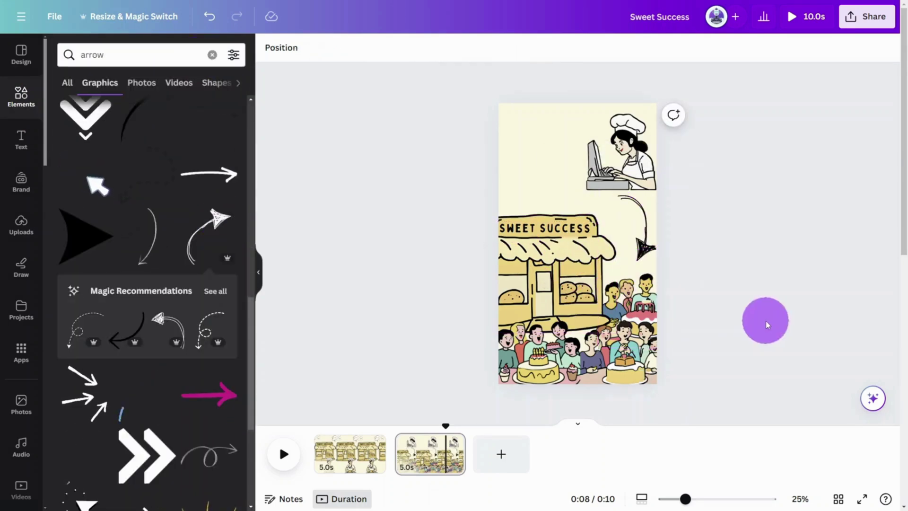
{"action": "left_click", "coordinate": [594, 122]}
{"action": "left_click_drag", "start_coordinate": [587, 113], "coordinate": [580, 105]}
{"action": "left_click", "coordinate": [636, 227]}
Add a blank third page and review the story pages through to the last one
{"action": "left_click", "coordinate": [511, 456]}
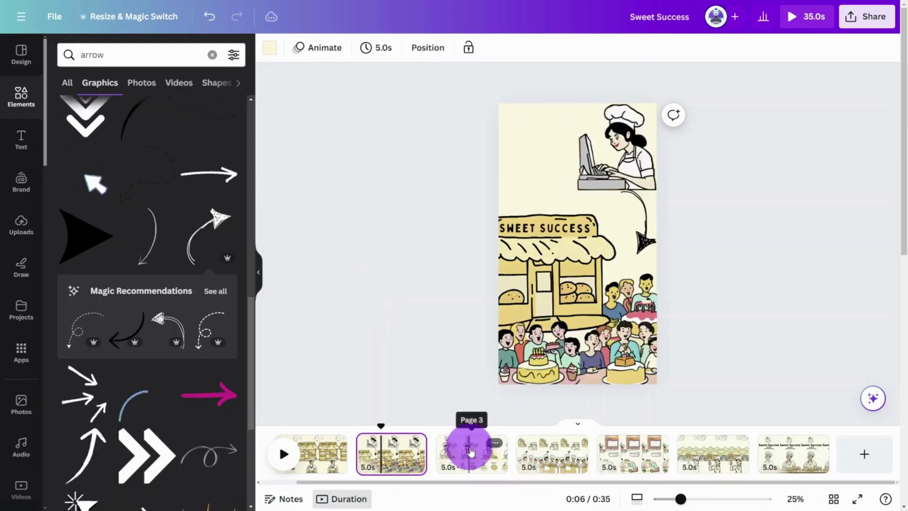
{"action": "left_click", "coordinate": [553, 454]}
{"action": "left_click", "coordinate": [715, 454]}
{"action": "left_click", "coordinate": [780, 452]}
Download all pages as PNG, then start a new Mobile Video design showing the uploads
{"action": "left_click", "coordinate": [867, 16]}
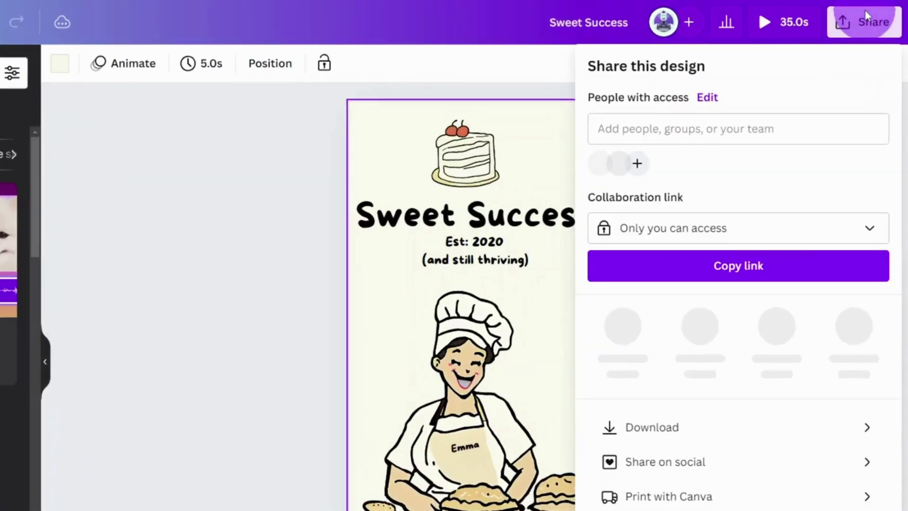
{"action": "left_click", "coordinate": [801, 316]}
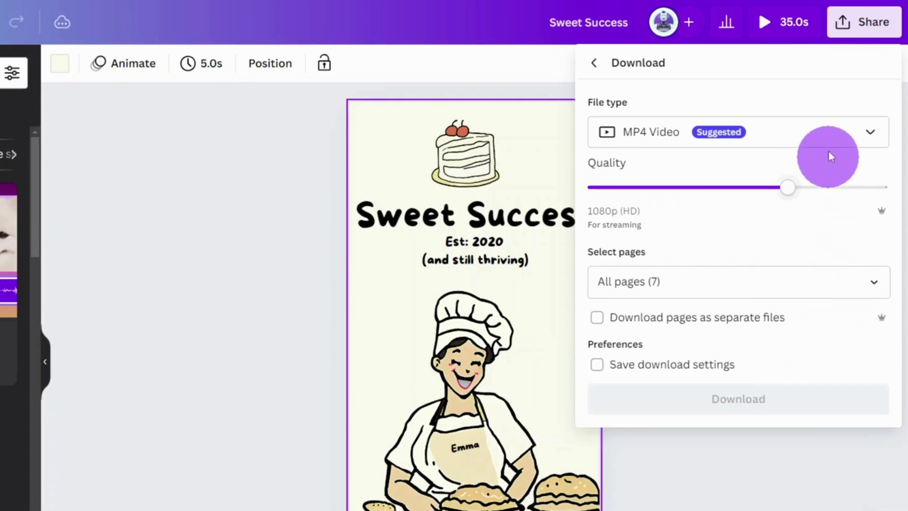
{"action": "left_click", "coordinate": [827, 134]}
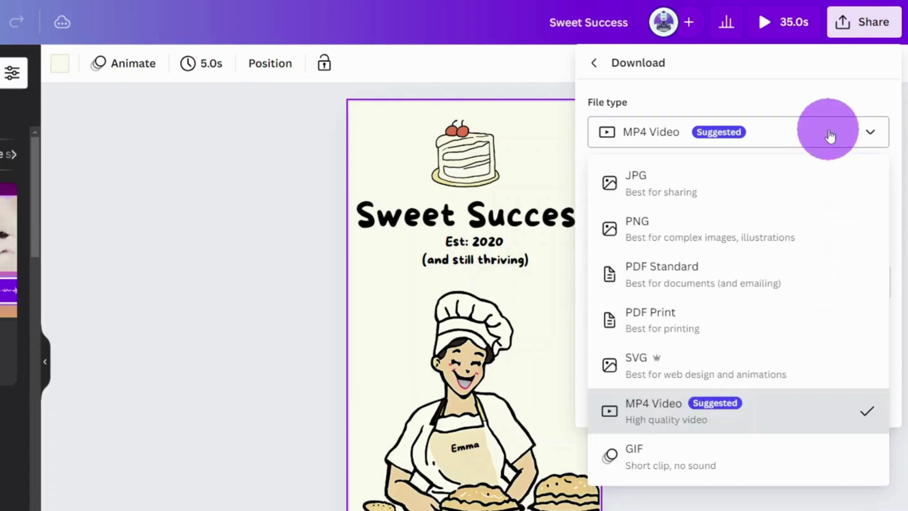
{"action": "left_click", "coordinate": [740, 229]}
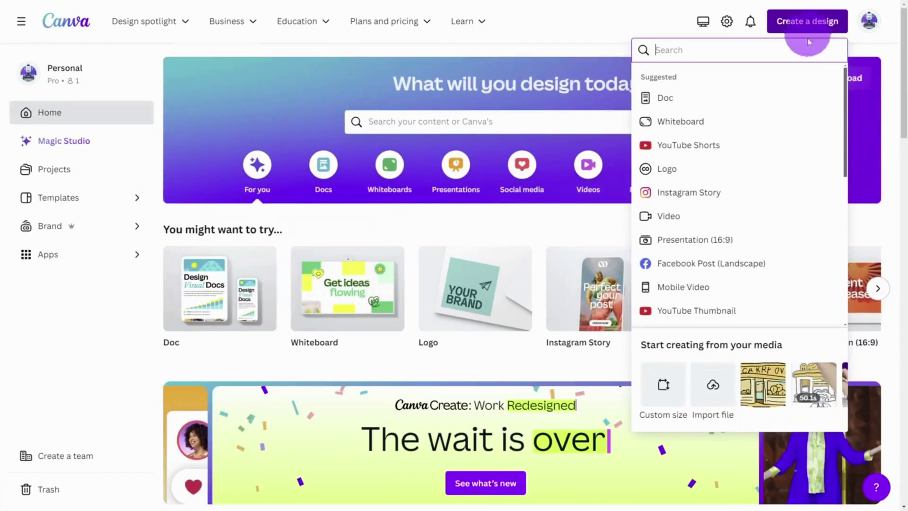
{"action": "left_click", "coordinate": [730, 145]}
{"action": "left_click", "coordinate": [21, 226]}
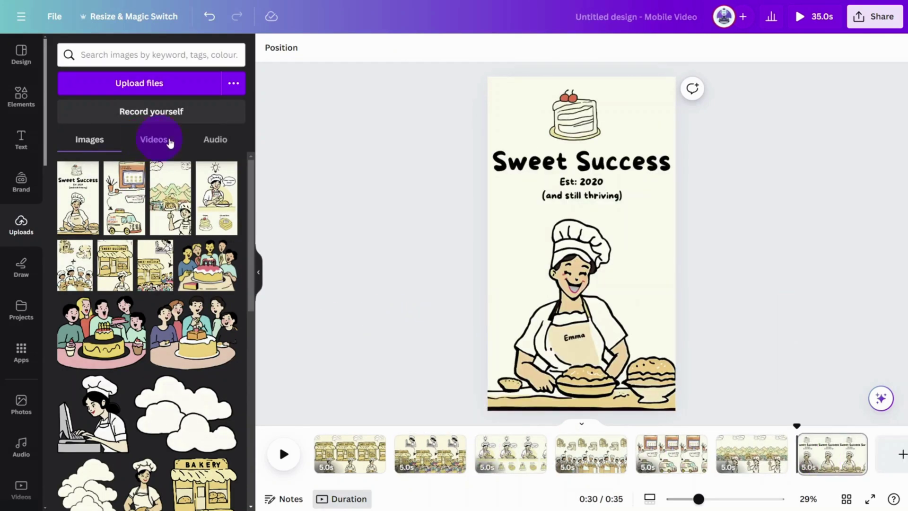
Add the vo.mp3 voiceover to the timeline, preview it, and lengthen the first scene to 8.5 seconds
{"action": "left_click", "coordinate": [205, 141]}
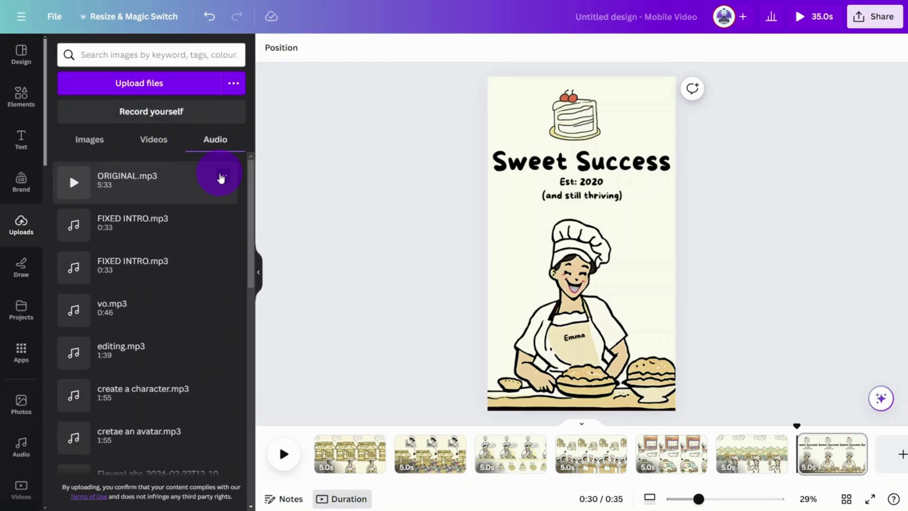
{"action": "left_click_drag", "start_coordinate": [82, 321], "coordinate": [304, 462]}
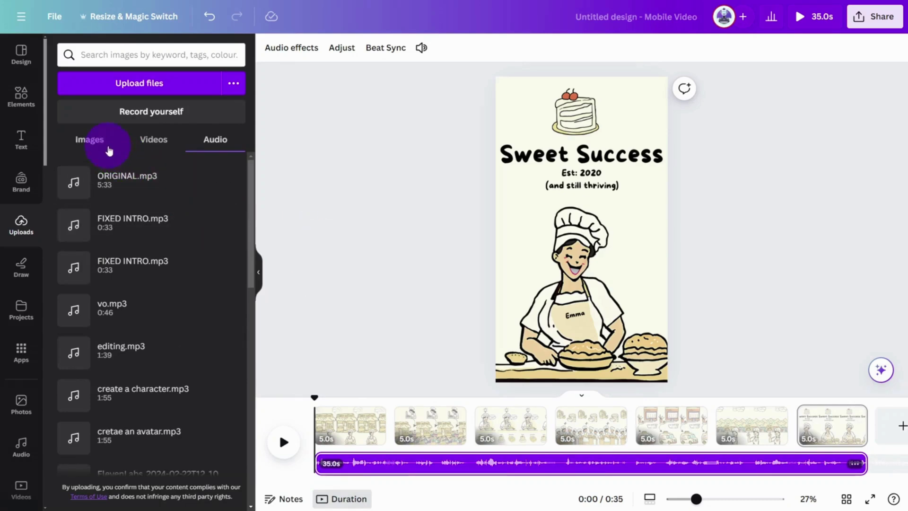
{"action": "left_click", "coordinate": [90, 139]}
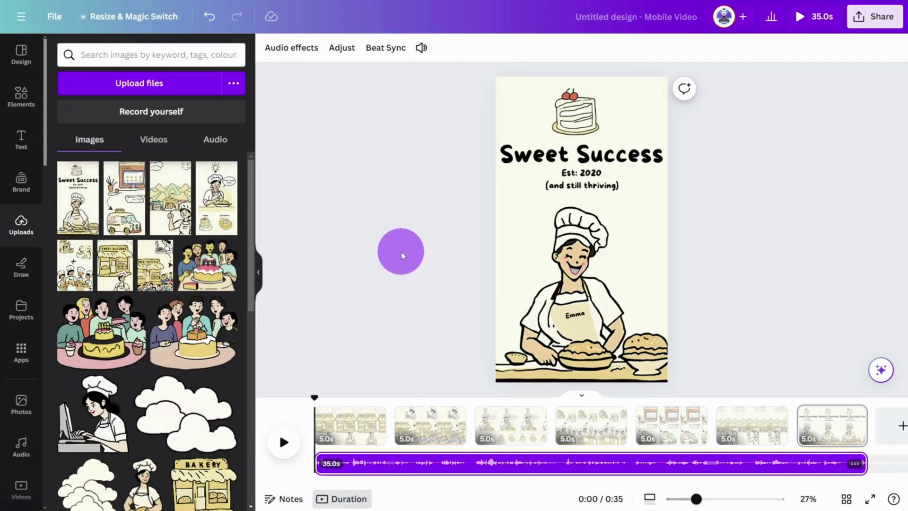
{"action": "left_click", "coordinate": [279, 452]}
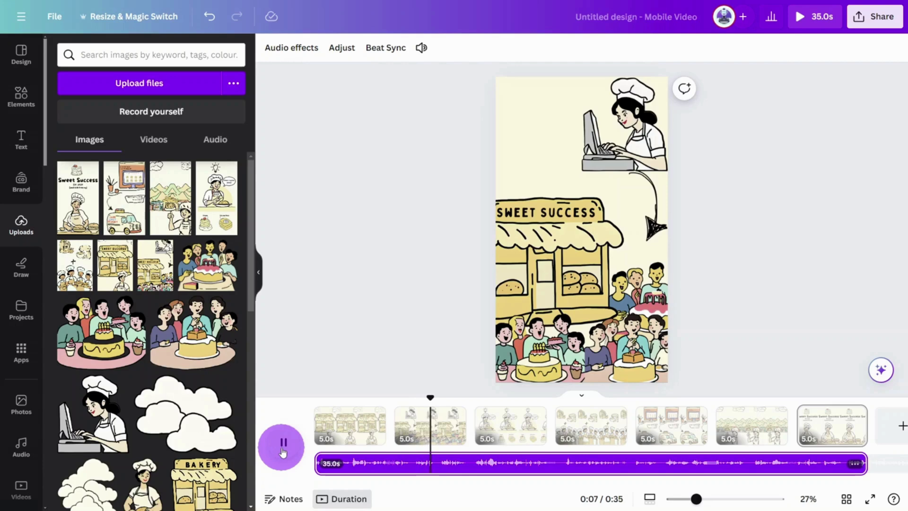
{"action": "left_click", "coordinate": [282, 450]}
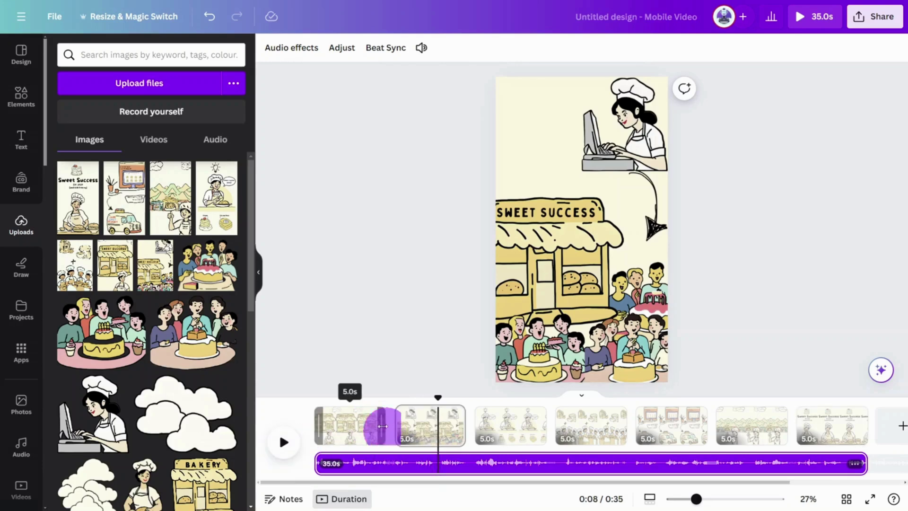
{"action": "left_click_drag", "start_coordinate": [383, 426], "coordinate": [438, 425]}
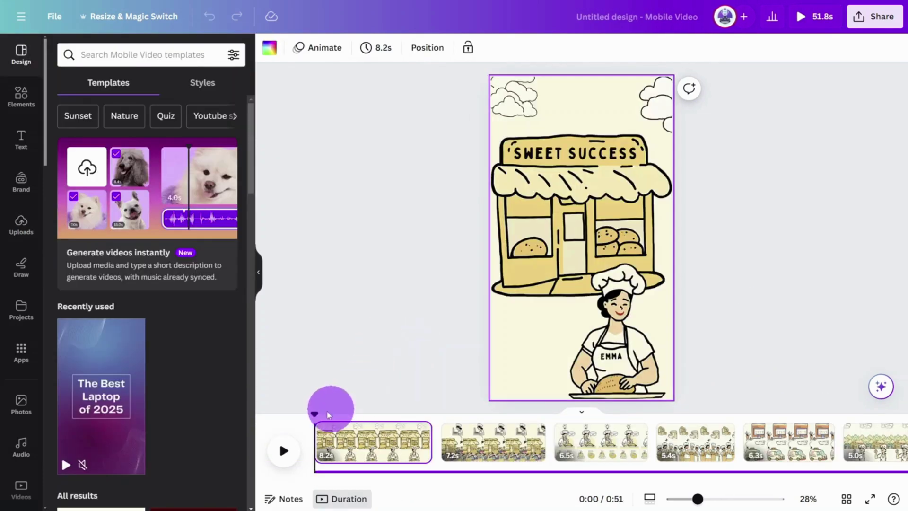
Split the first scene at about 7 seconds, leaving a 2.0s page after it
{"action": "left_click_drag", "start_coordinate": [314, 415], "coordinate": [421, 416]}
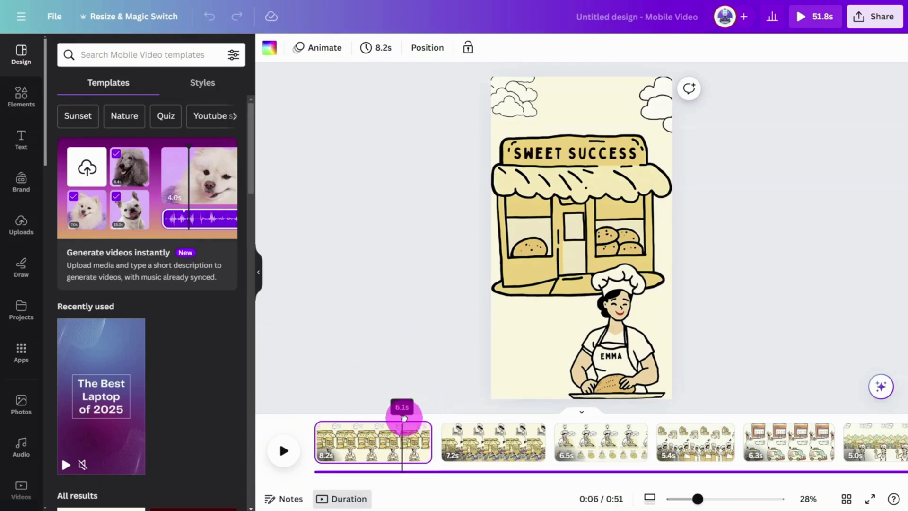
{"action": "right_click", "coordinate": [404, 434]}
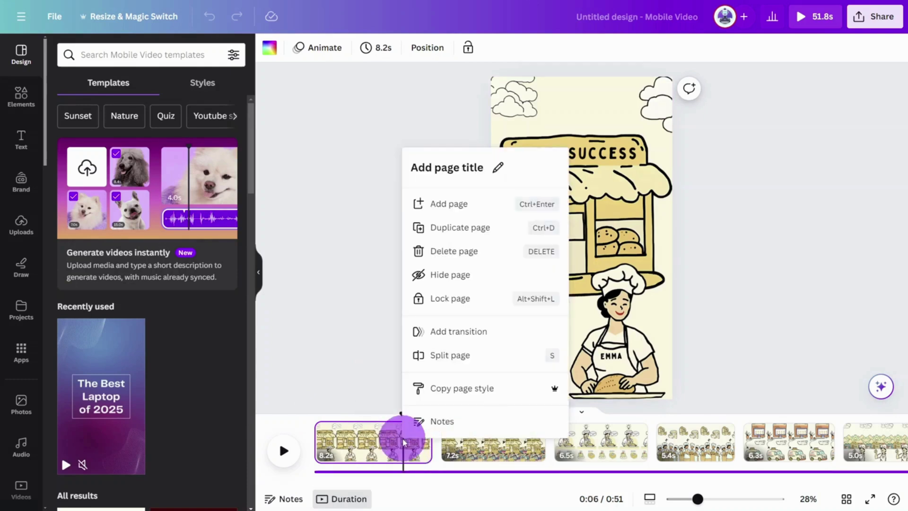
{"action": "left_click", "coordinate": [448, 362]}
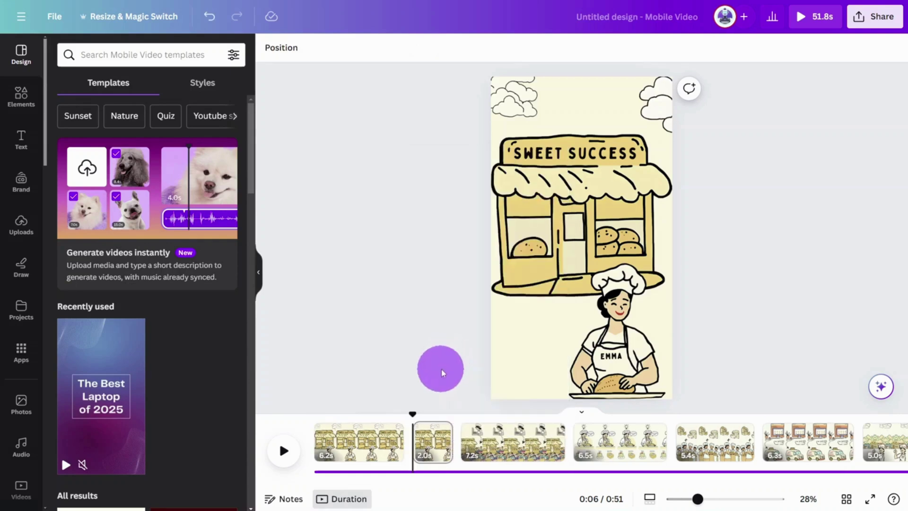
{"action": "left_click", "coordinate": [21, 352]}
Open the Speed Painter app and load the first page's image into it
{"action": "left_click", "coordinate": [150, 67]}
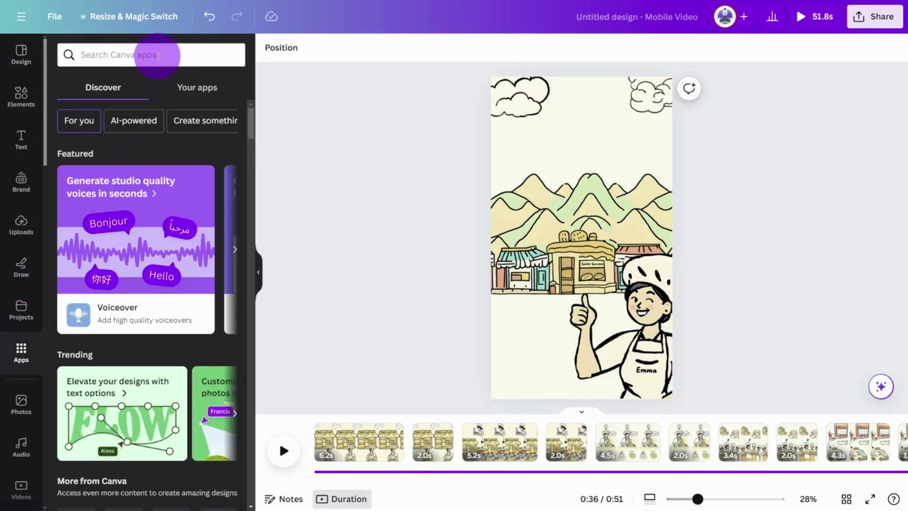
{"action": "type", "text": "SPEED PAINTER"}
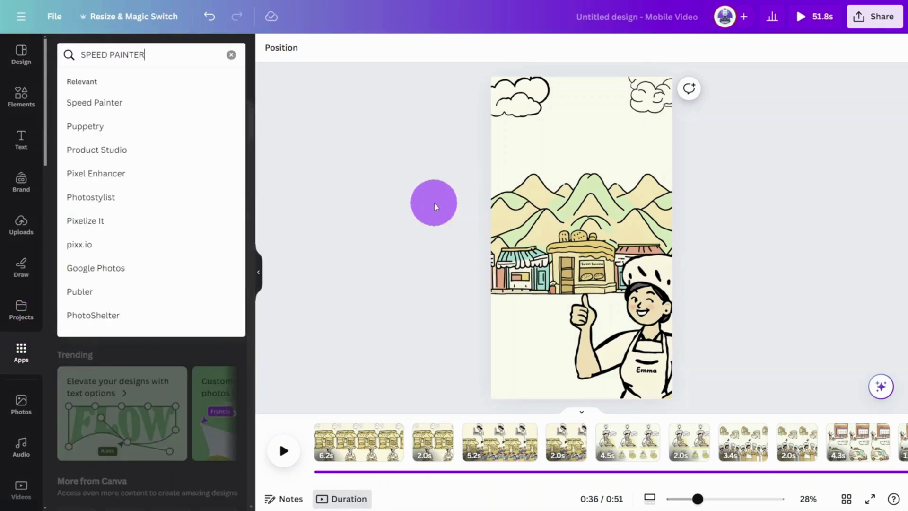
{"action": "key", "text": "Return"}
{"action": "left_click", "coordinate": [61, 124]}
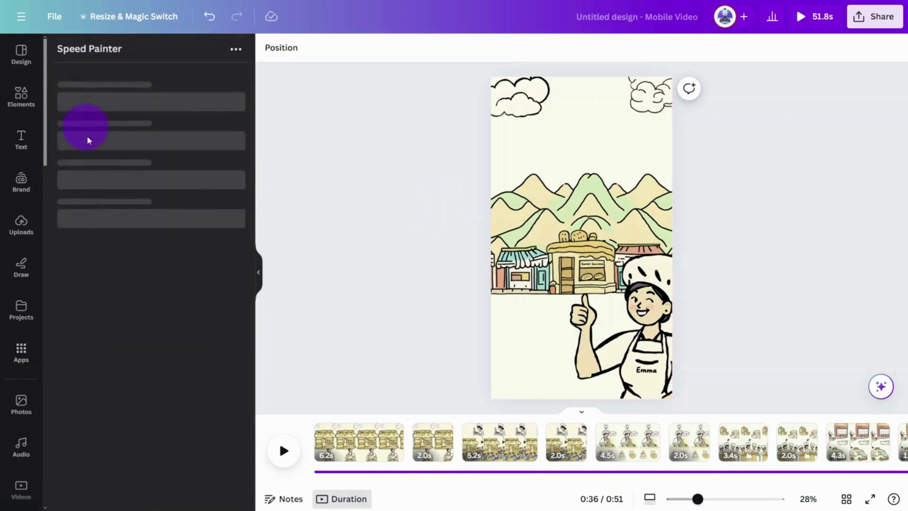
{"action": "left_click", "coordinate": [539, 333]}
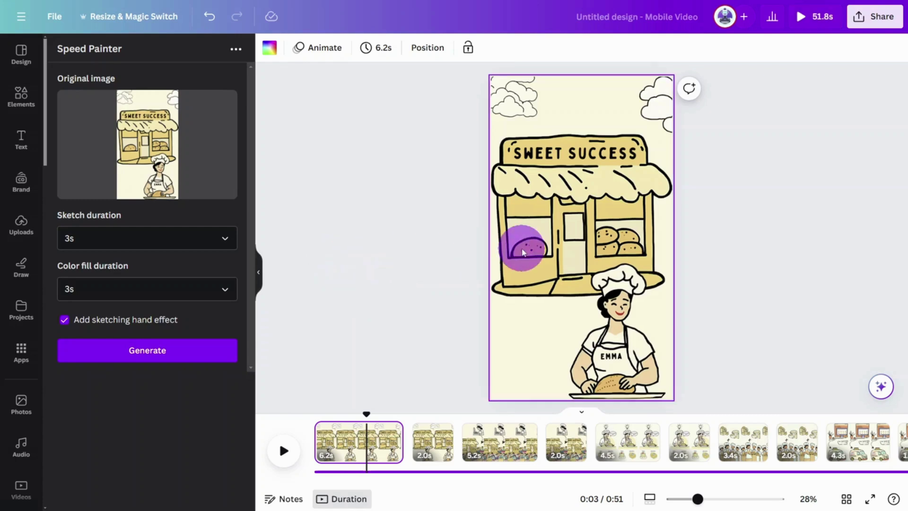
Generate a speedpainting with a 1s sketch and 5s colour fill, stretched to cover the page
{"action": "left_click", "coordinate": [226, 239]}
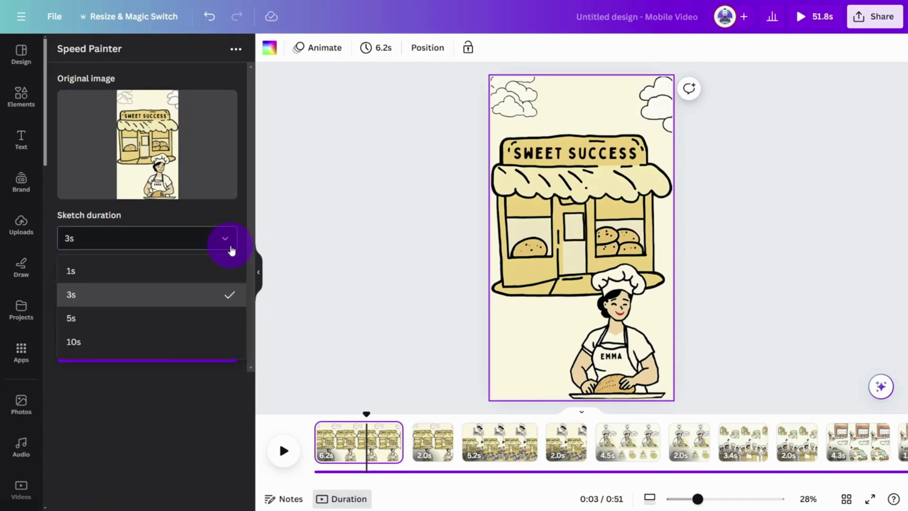
{"action": "left_click", "coordinate": [203, 270]}
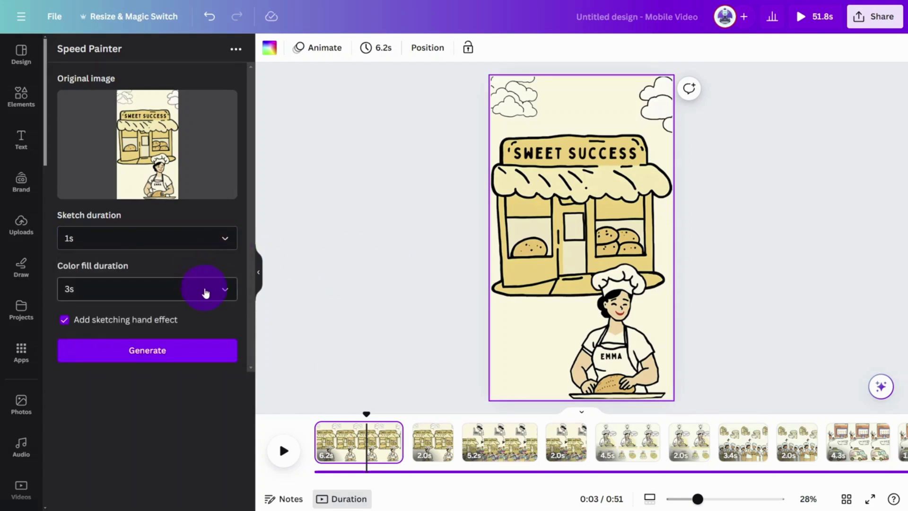
{"action": "left_click", "coordinate": [203, 295]}
{"action": "left_click", "coordinate": [152, 391]}
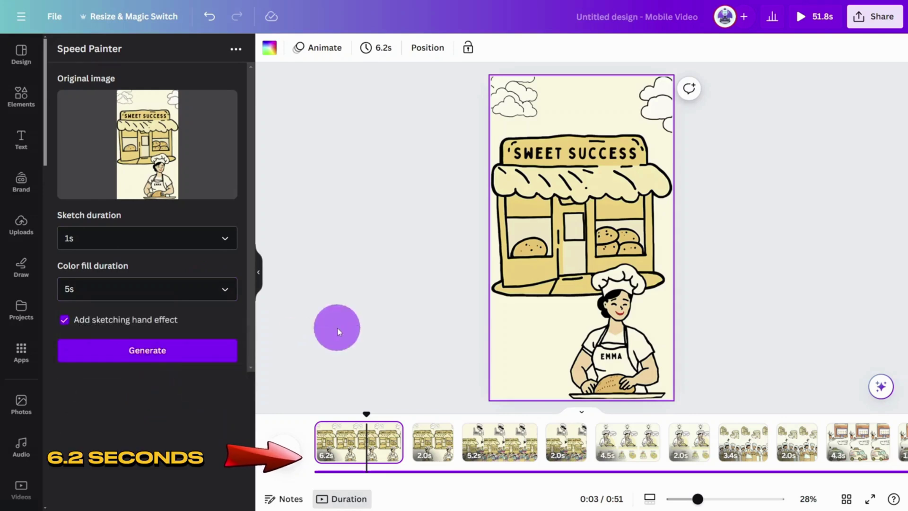
{"action": "left_click", "coordinate": [178, 357]}
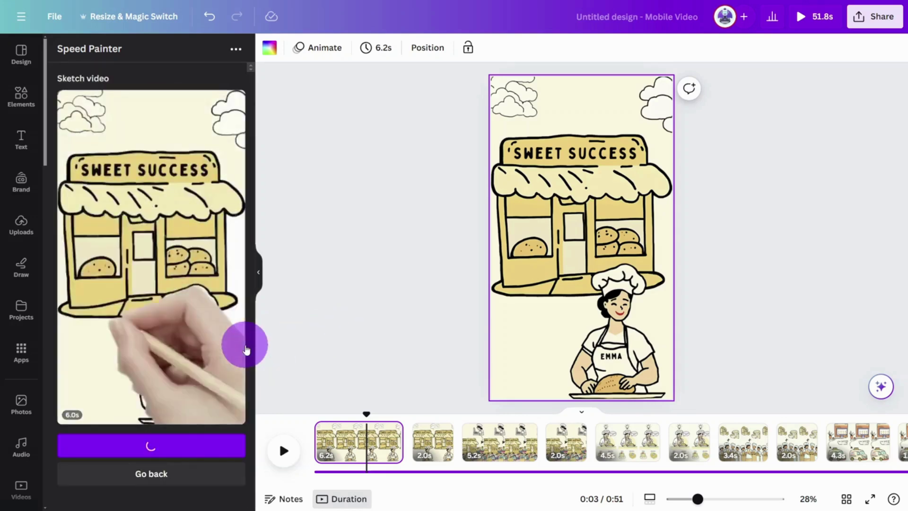
{"action": "mouse_move", "coordinate": [617, 173]}
{"action": "left_mouse_down"}
{"action": "mouse_move", "coordinate": [654, 73]}
{"action": "mouse_move", "coordinate": [670, 77]}
{"action": "left_mouse_up"}
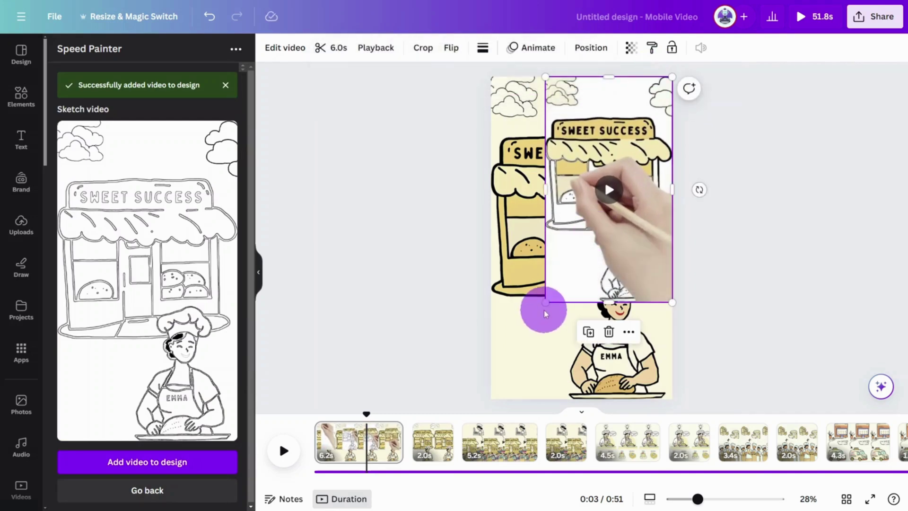
{"action": "left_click_drag", "start_coordinate": [544, 303], "coordinate": [497, 405]}
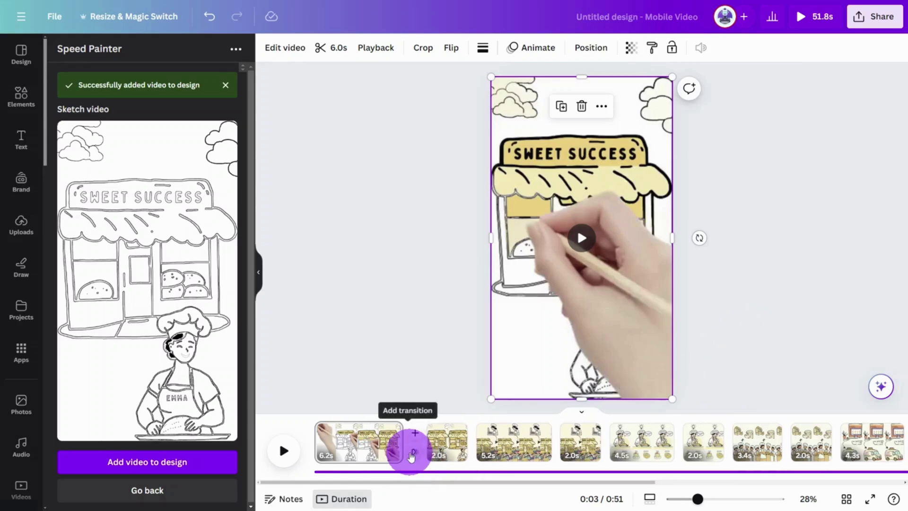
Join pages 1 and 2 with a 0.5-second Dissolve transition and preview the video full-screen
{"action": "left_click", "coordinate": [414, 454]}
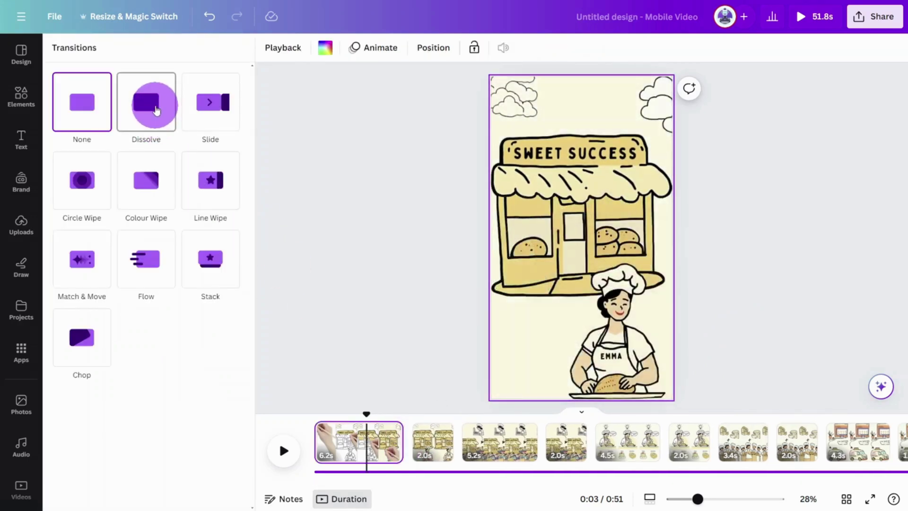
{"action": "left_click", "coordinate": [156, 111]}
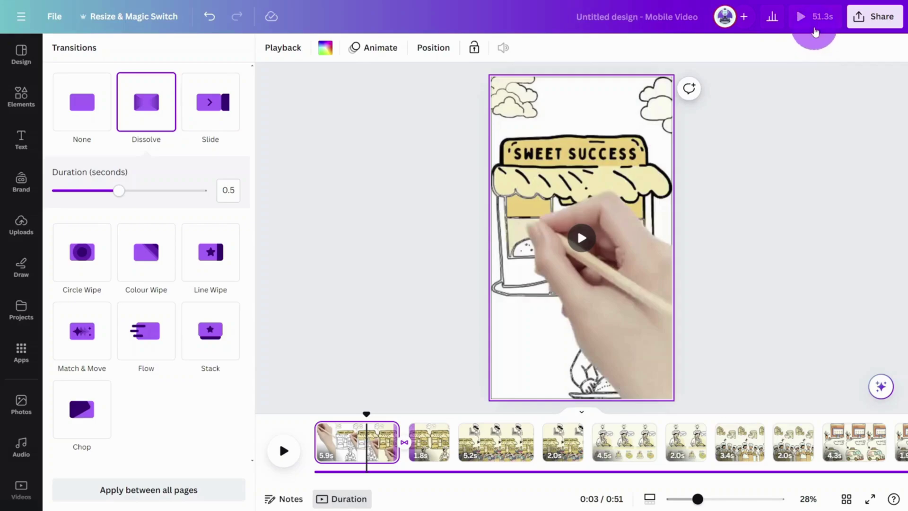
{"action": "left_click", "coordinate": [815, 28]}
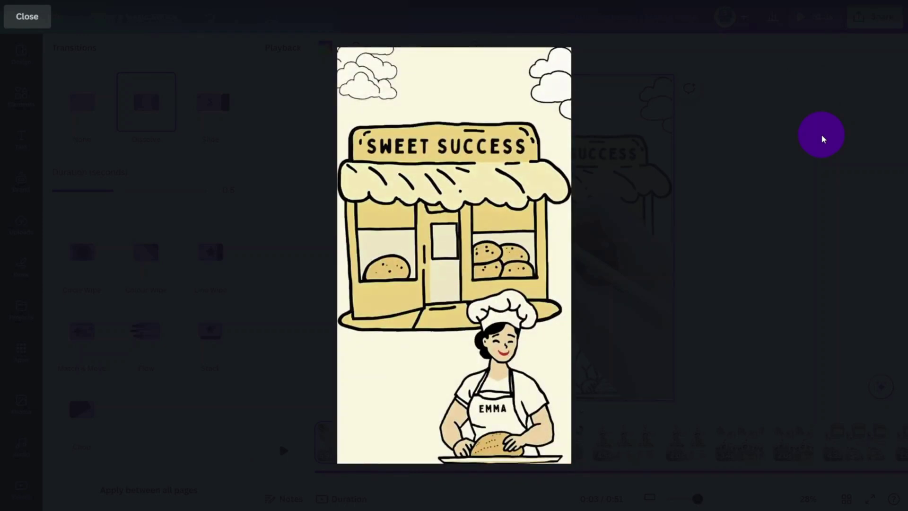
{"action": "key", "text": "Escape"}
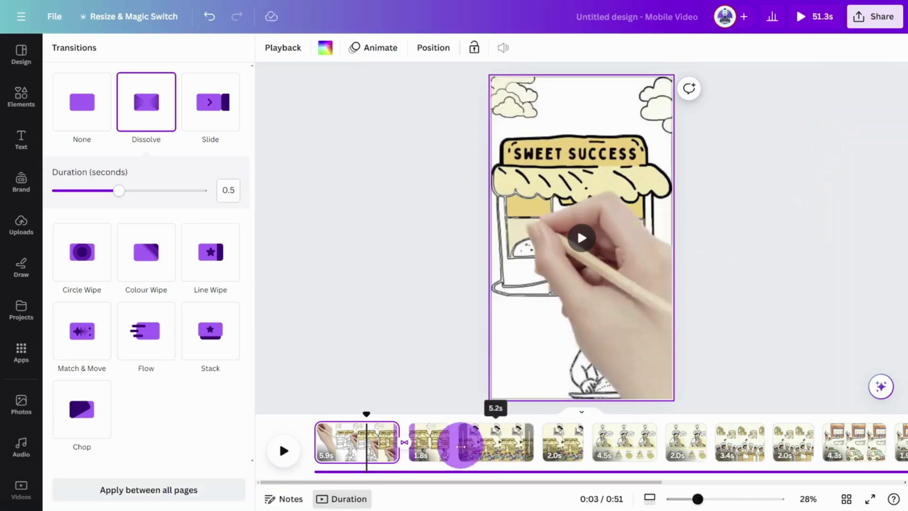
Add a Slide transition between pages 2 and 3, set its direction, and sketch-animate later pages
{"action": "left_click", "coordinate": [461, 457]}
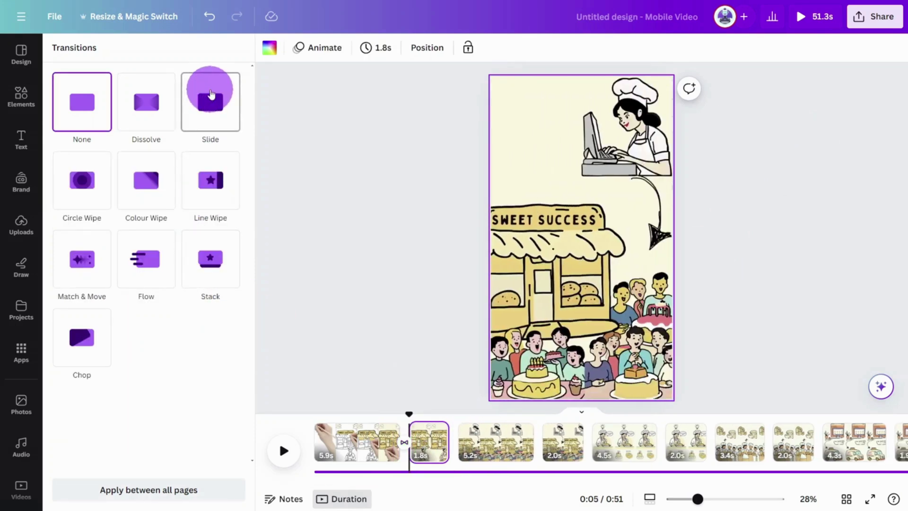
{"action": "left_click", "coordinate": [211, 101]}
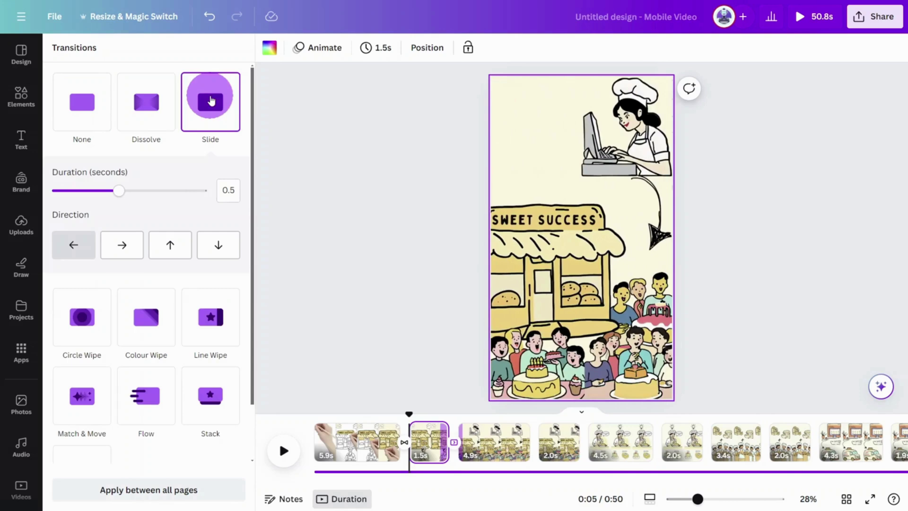
{"action": "left_click", "coordinate": [170, 244]}
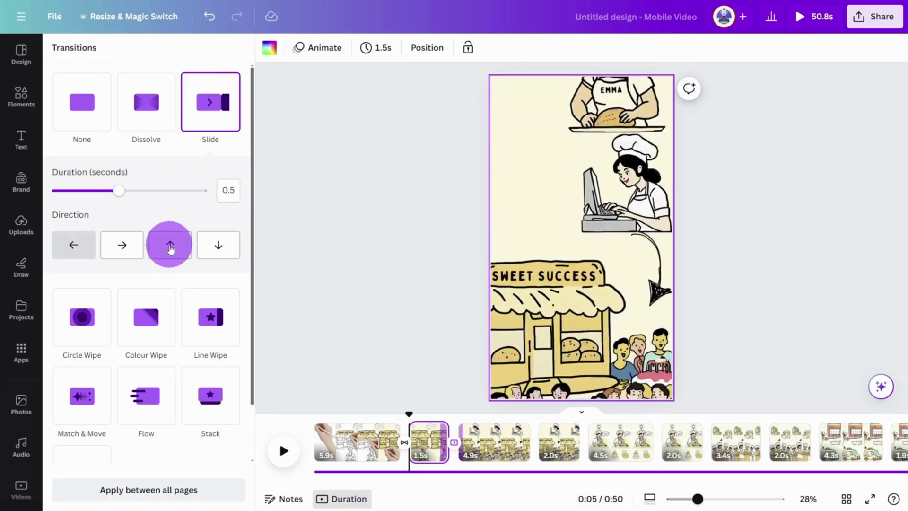
{"action": "left_click", "coordinate": [218, 245]}
{"action": "left_click", "coordinate": [126, 248]}
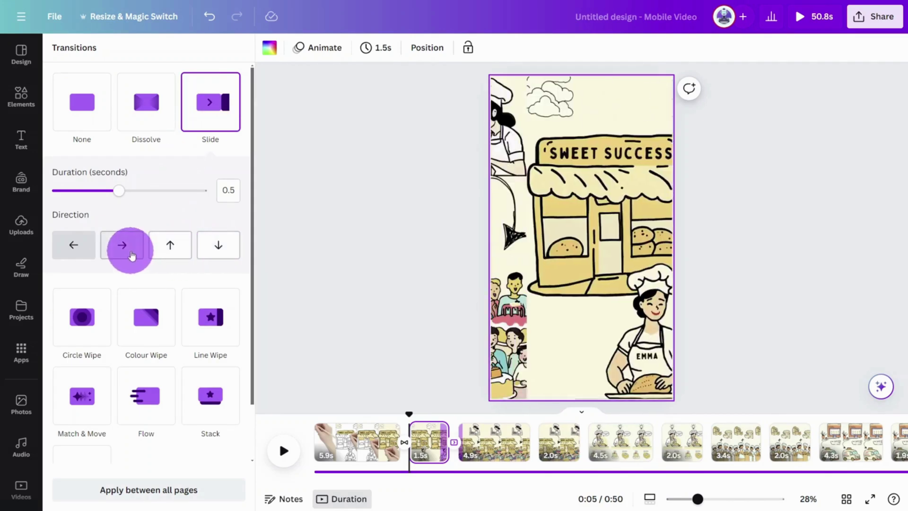
{"action": "left_click", "coordinate": [168, 257]}
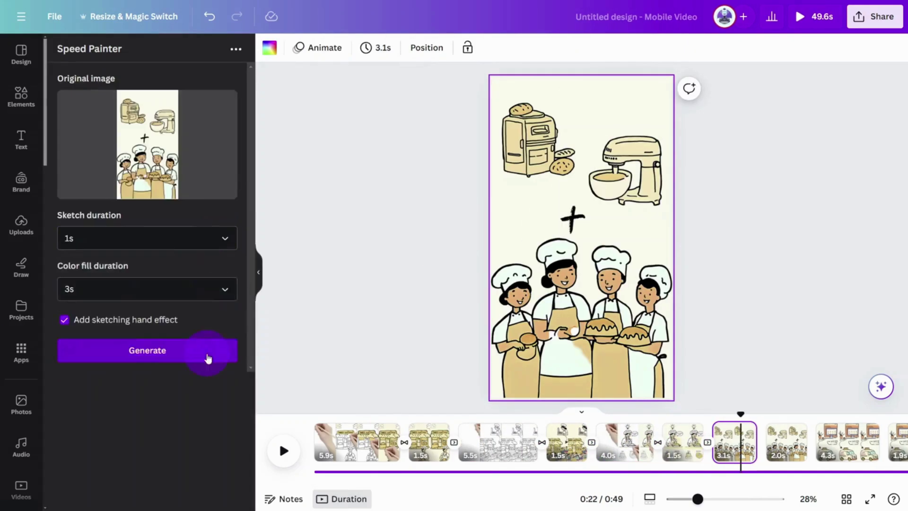
{"action": "left_click", "coordinate": [207, 356]}
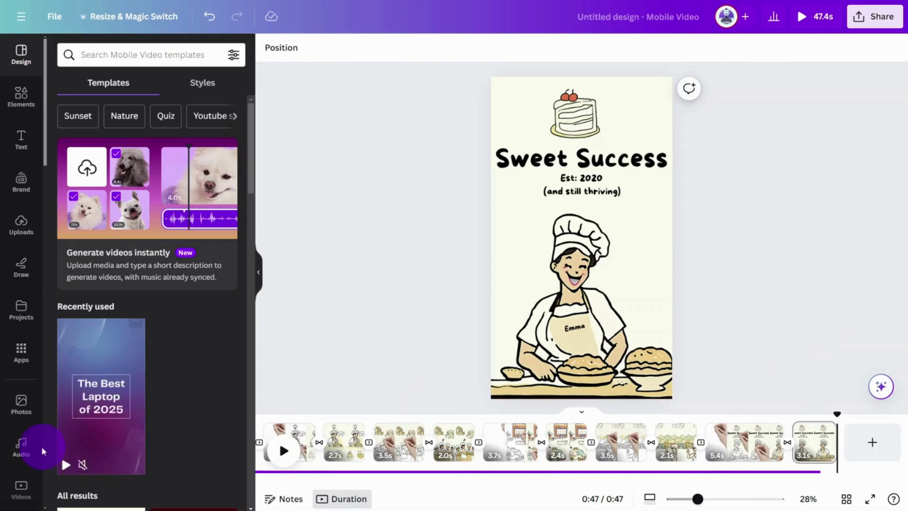
Add the 'Memories of Paris' track beneath the whole video and lower its volume to 12
{"action": "left_click", "coordinate": [22, 445]}
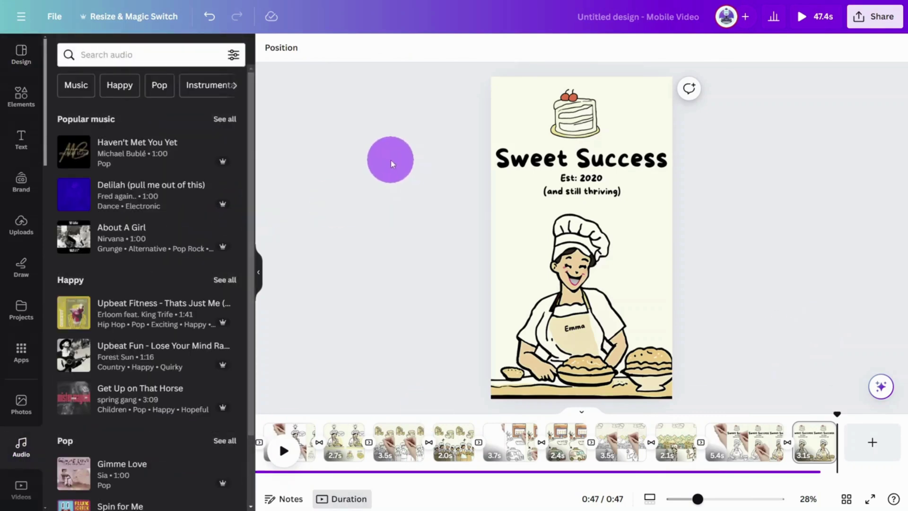
{"action": "left_click", "coordinate": [130, 59]}
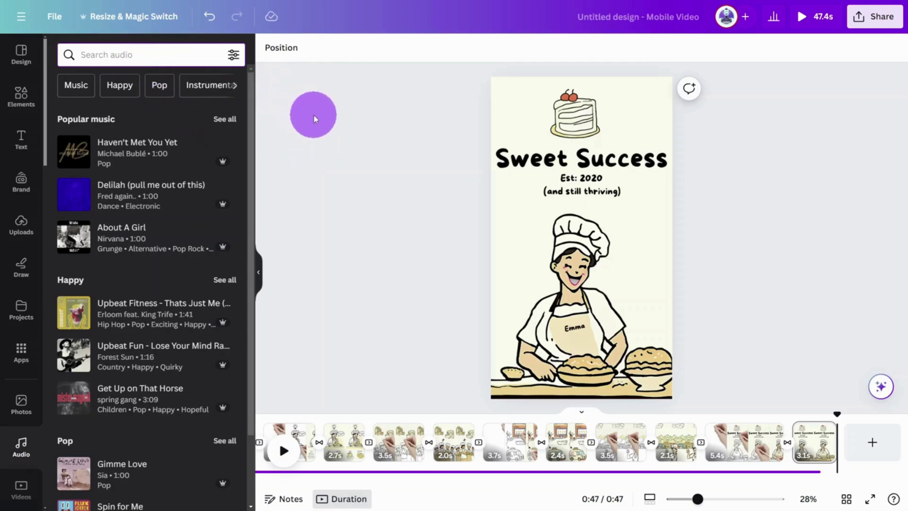
{"action": "type", "text": "FRE"}
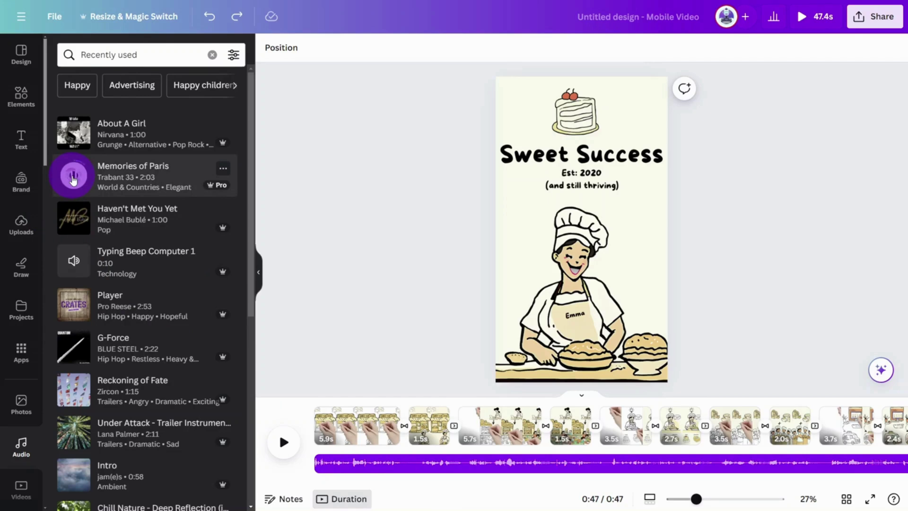
{"action": "left_click_drag", "start_coordinate": [74, 179], "coordinate": [314, 466]}
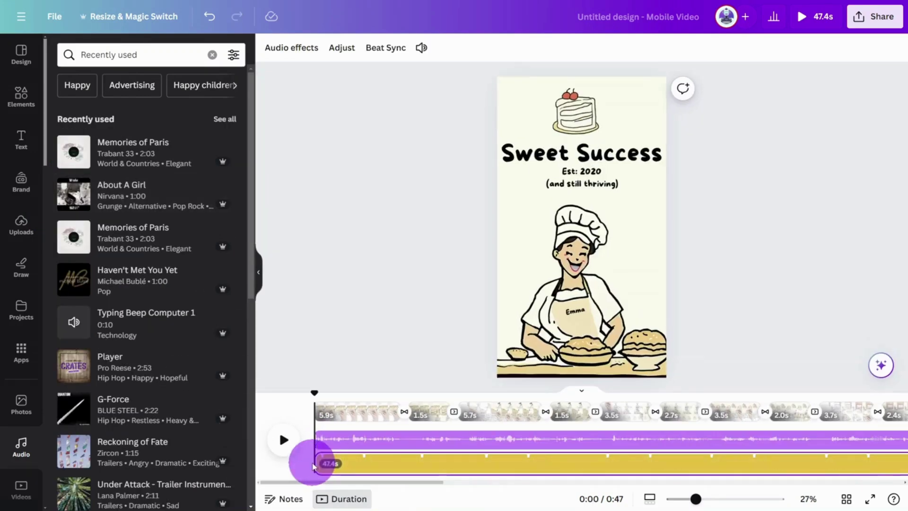
{"action": "left_click", "coordinate": [422, 48]}
{"action": "left_click_drag", "start_coordinate": [444, 109], "coordinate": [427, 114]}
{"action": "left_click", "coordinate": [417, 201]}
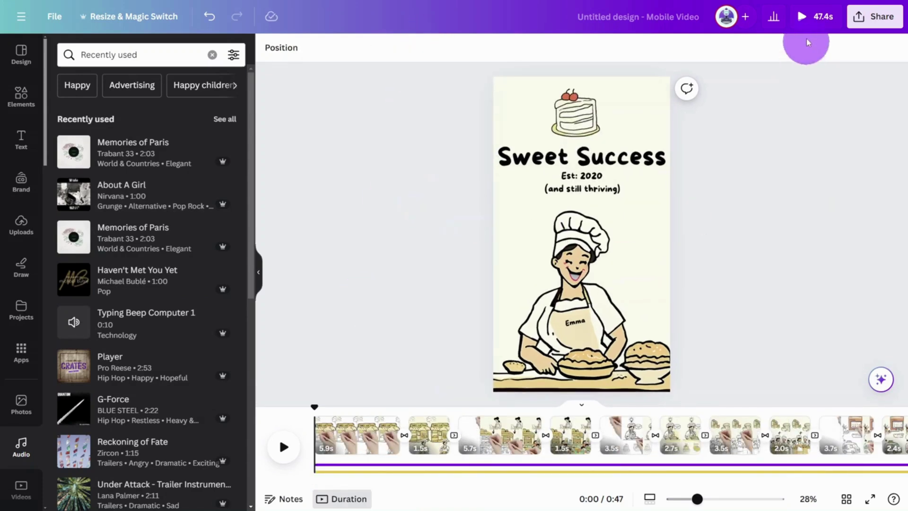
Play the finished 47.4-second bakery video from the start in full-screen preview
{"action": "left_click", "coordinate": [802, 17]}
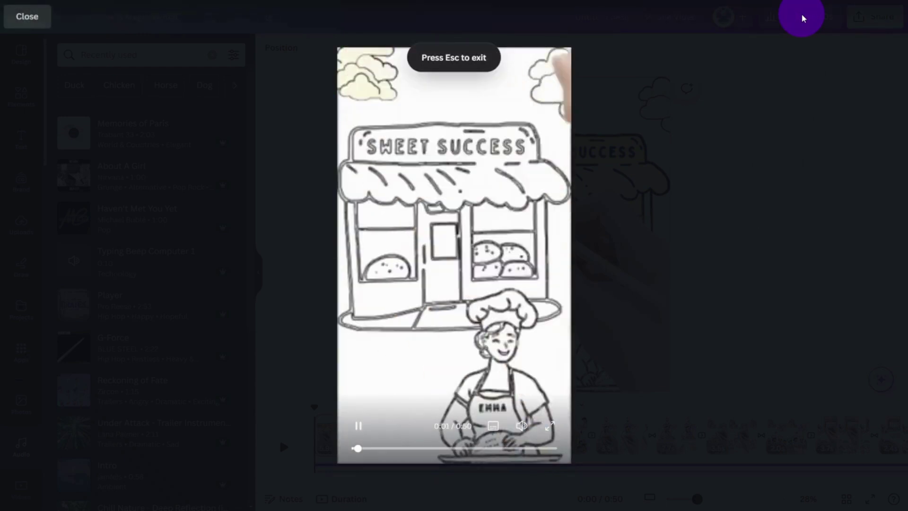